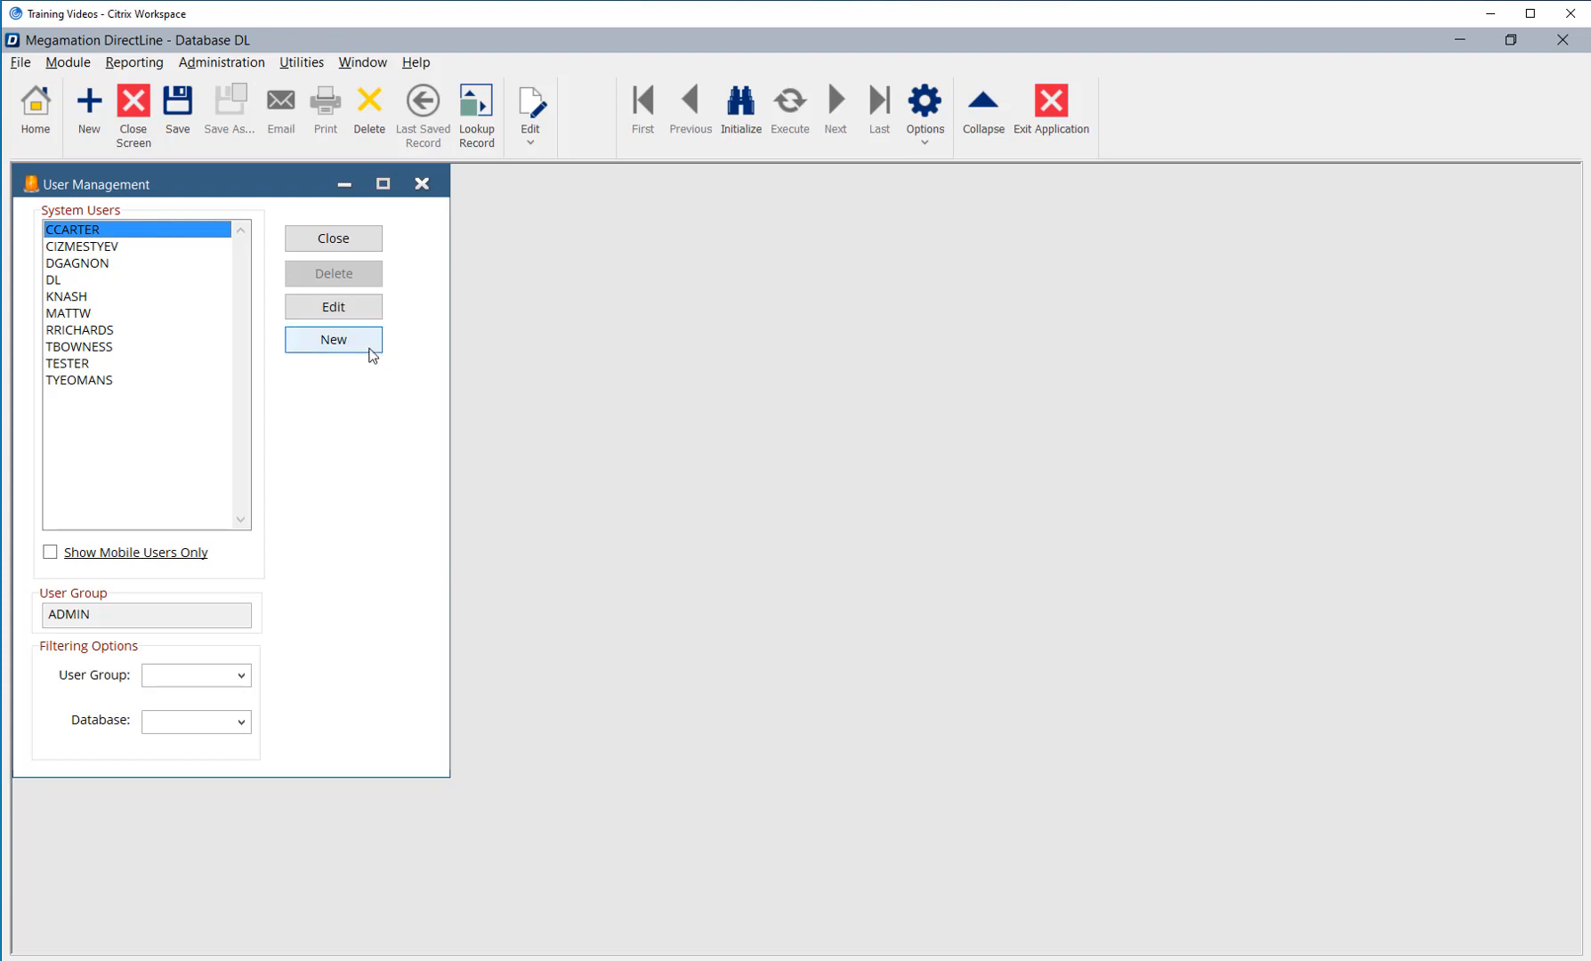
Create a new user entry, enter its user name, and assign it to the MAINT user group
click(350, 347)
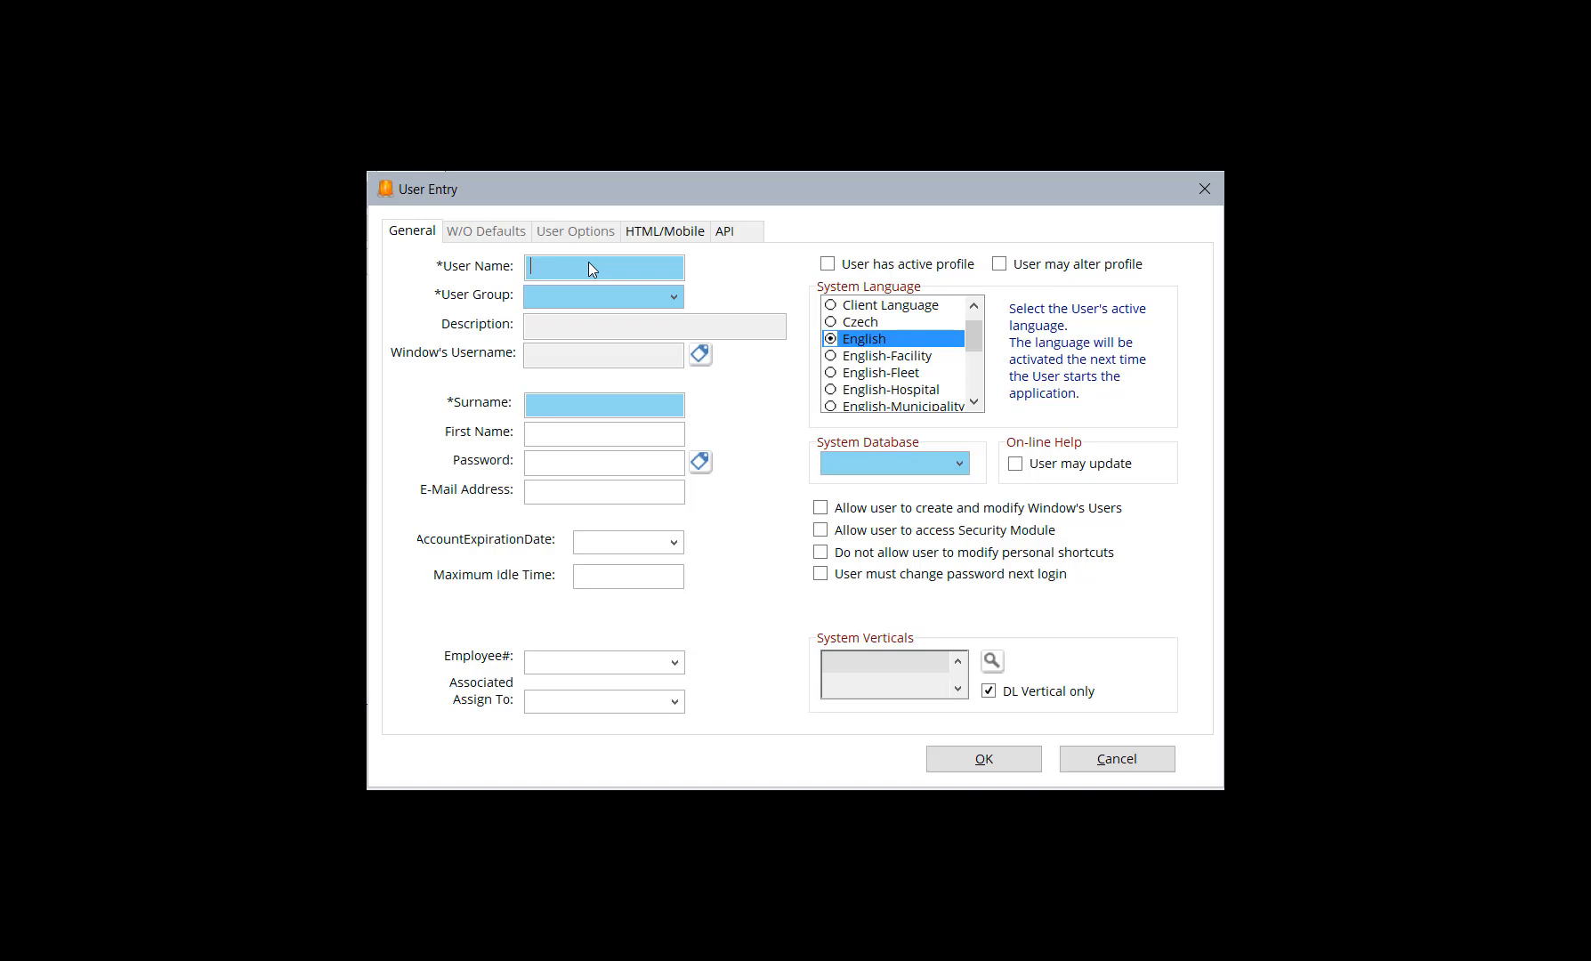
click(614, 299)
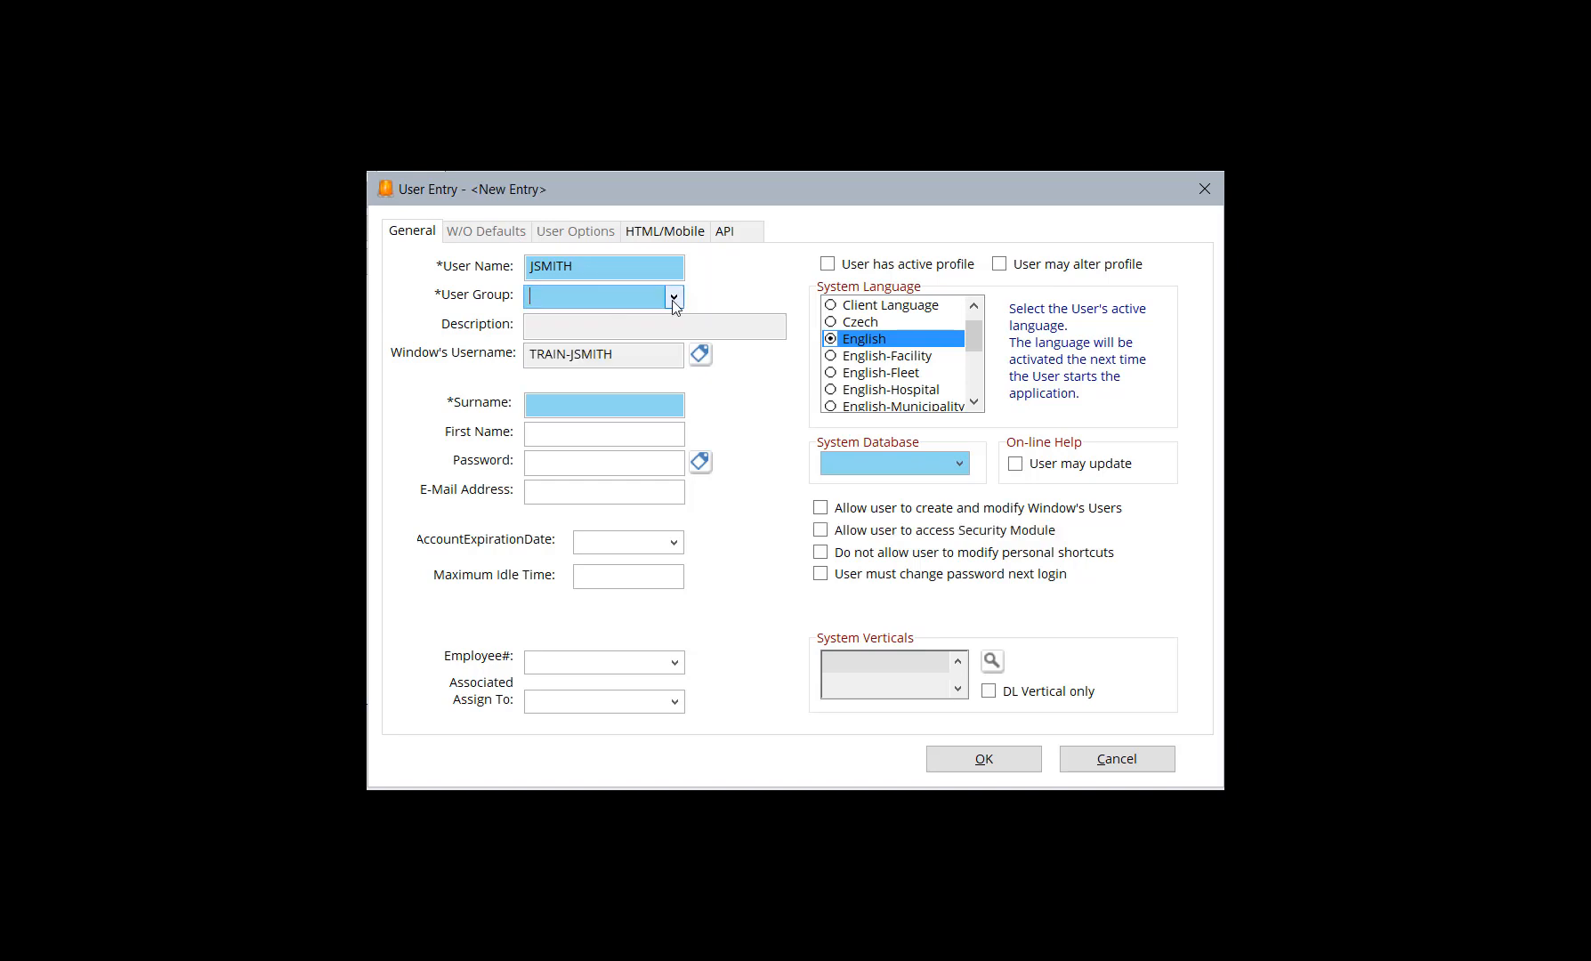
click(672, 300)
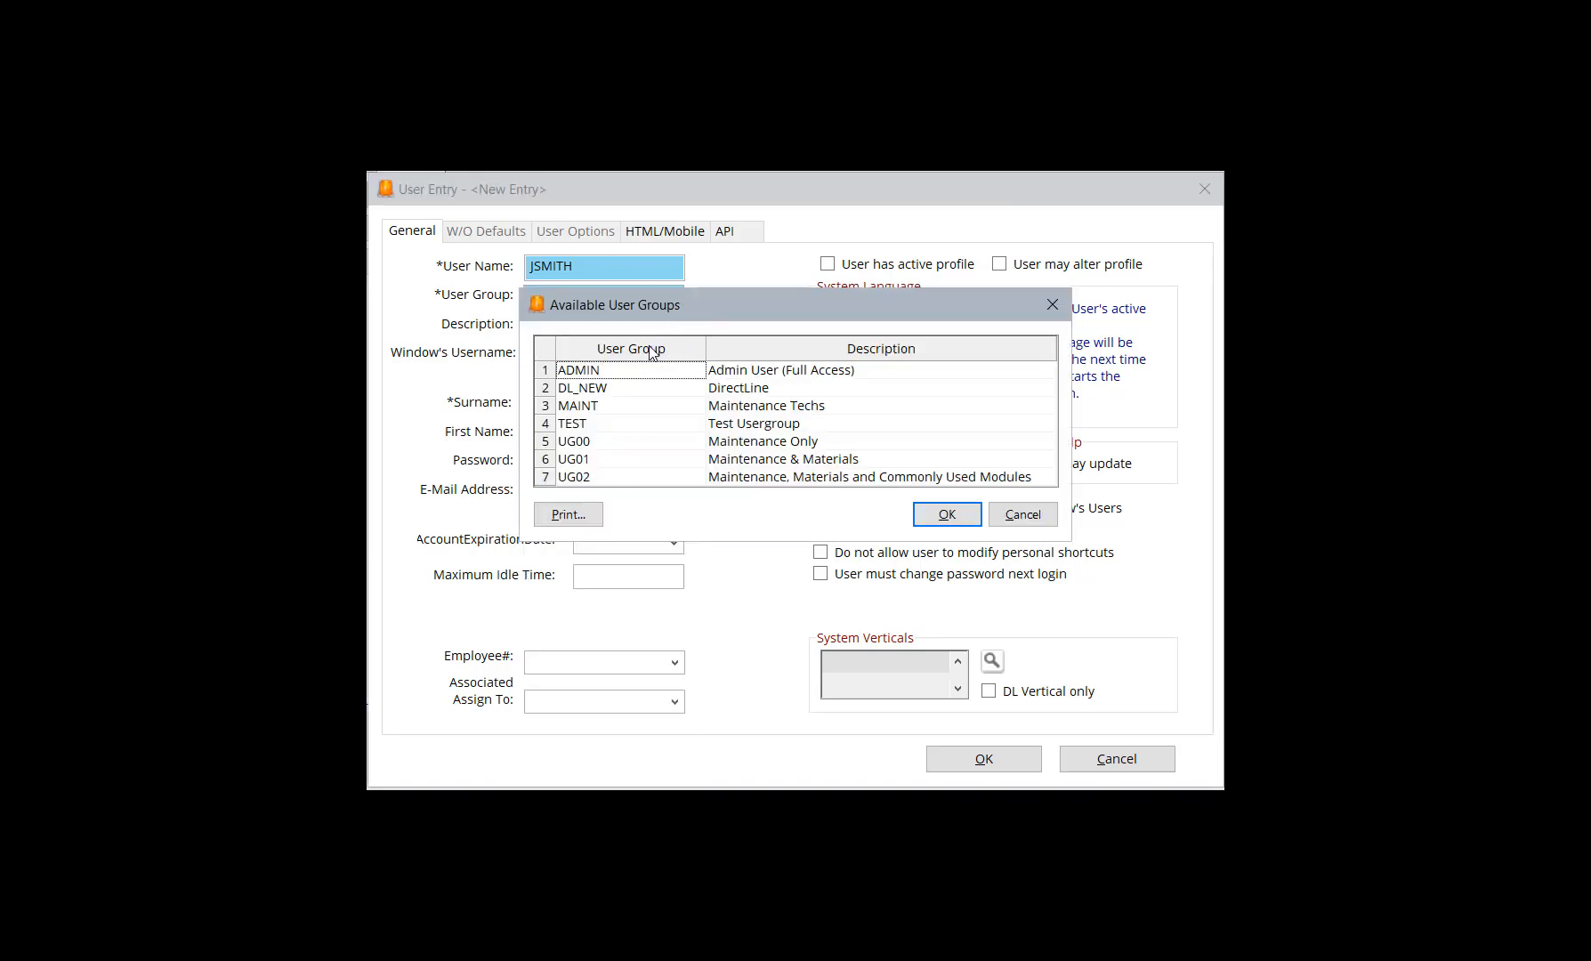
click(605, 411)
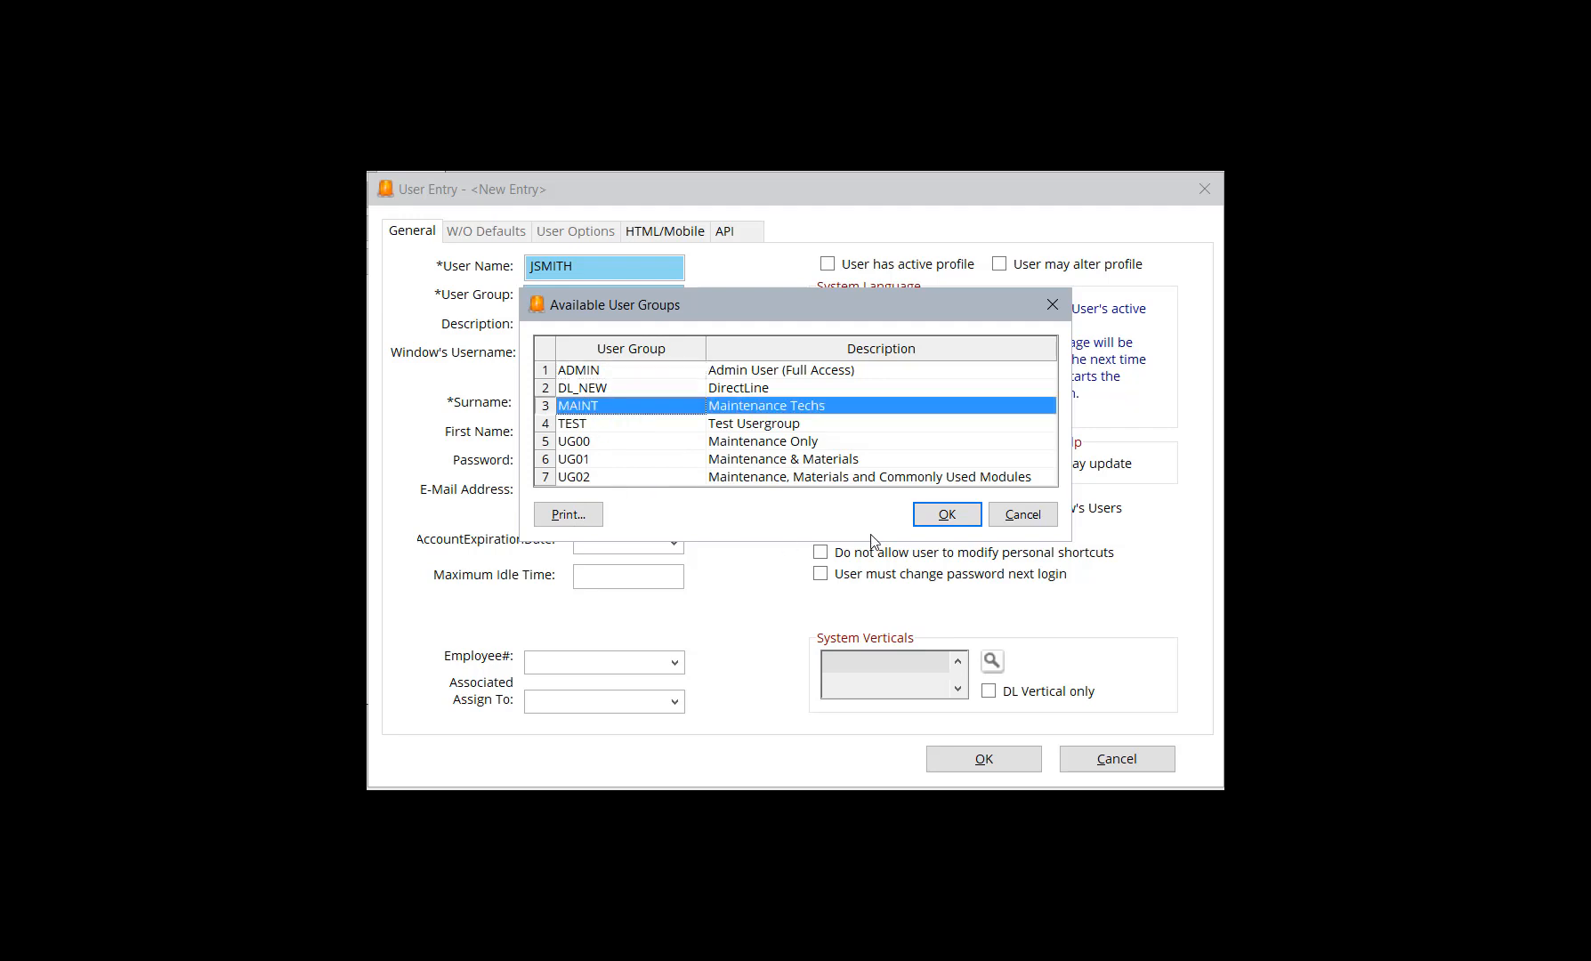
click(947, 516)
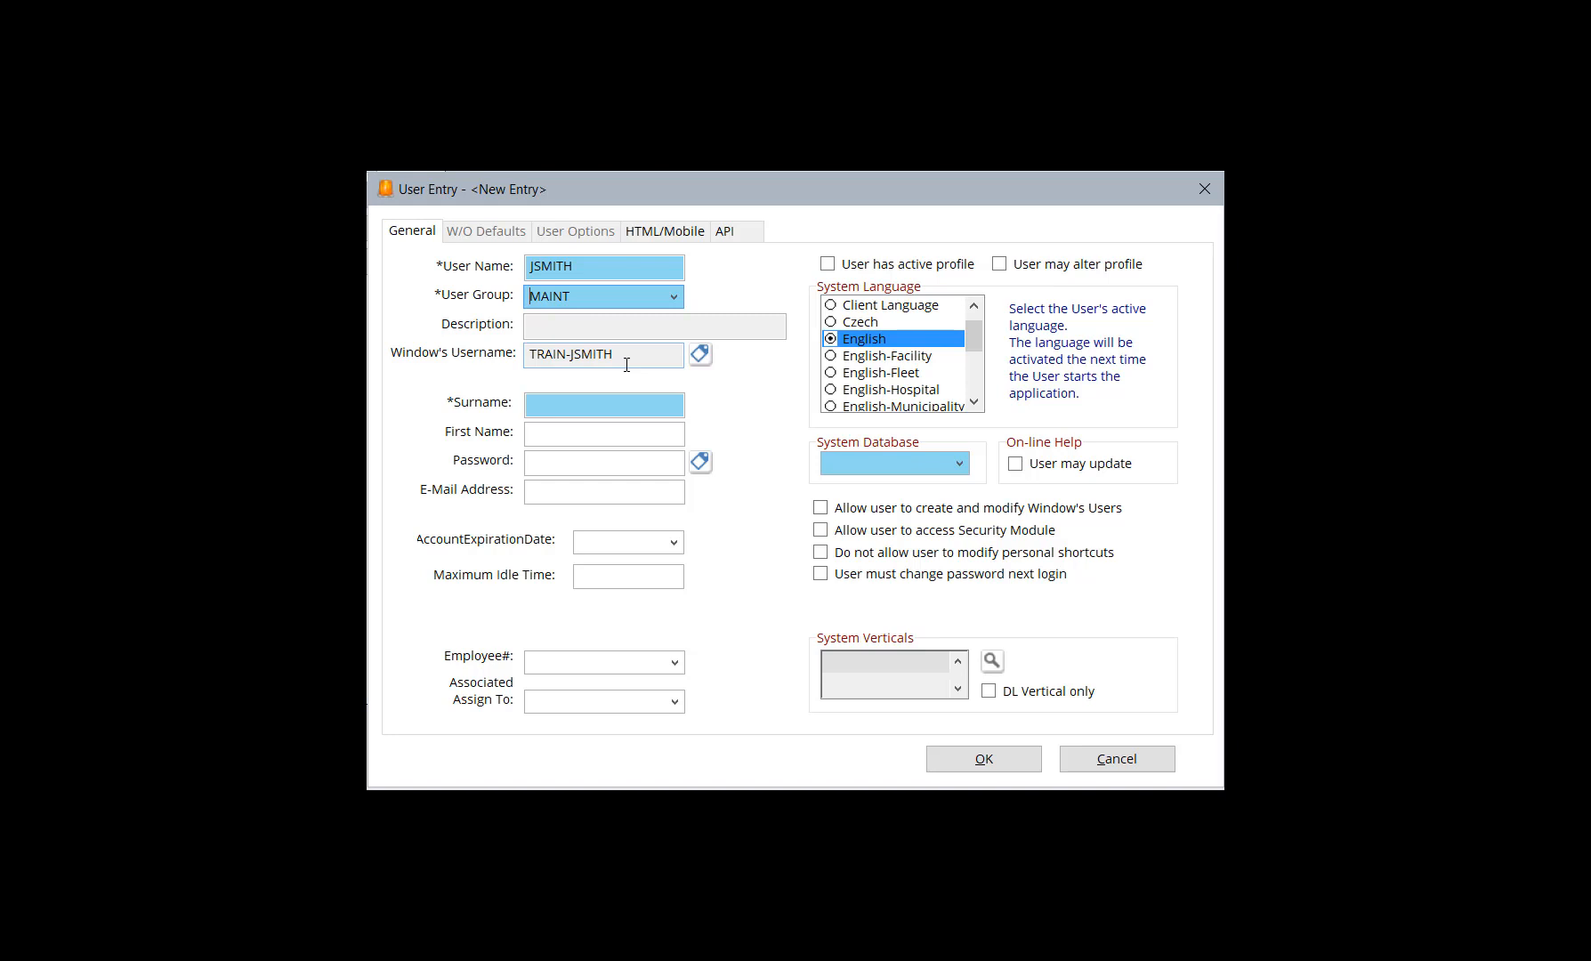
Enter the user's surname and link the matching active employee record by searching for that surname
click(555, 404)
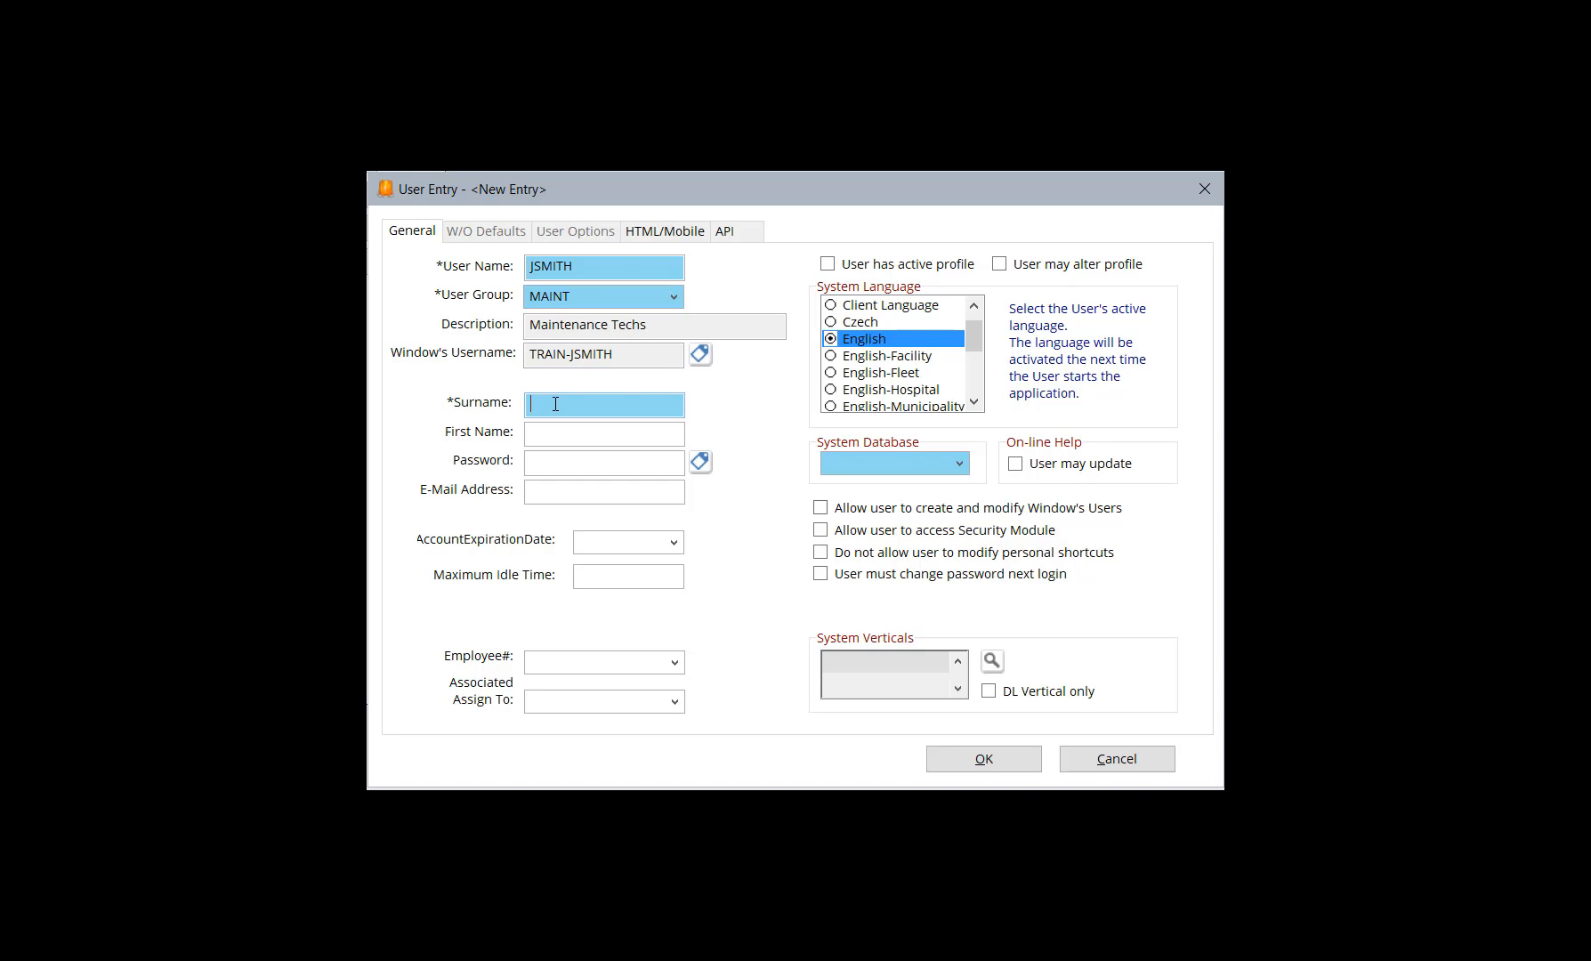
text(Smith)
click(679, 669)
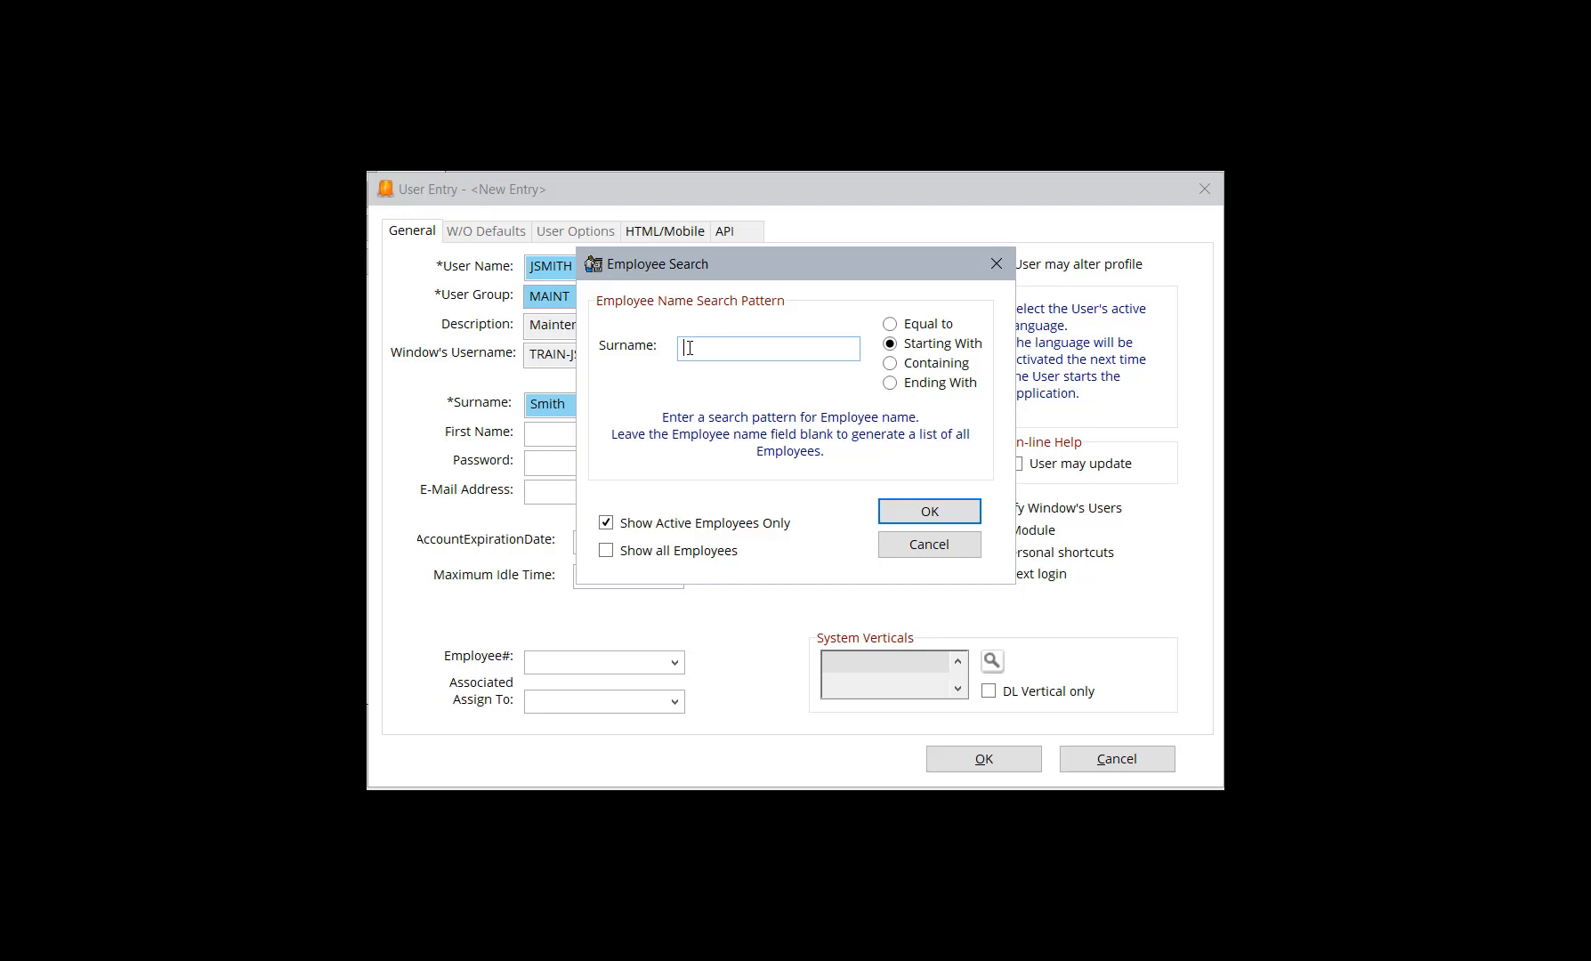
text(smith)
click(949, 512)
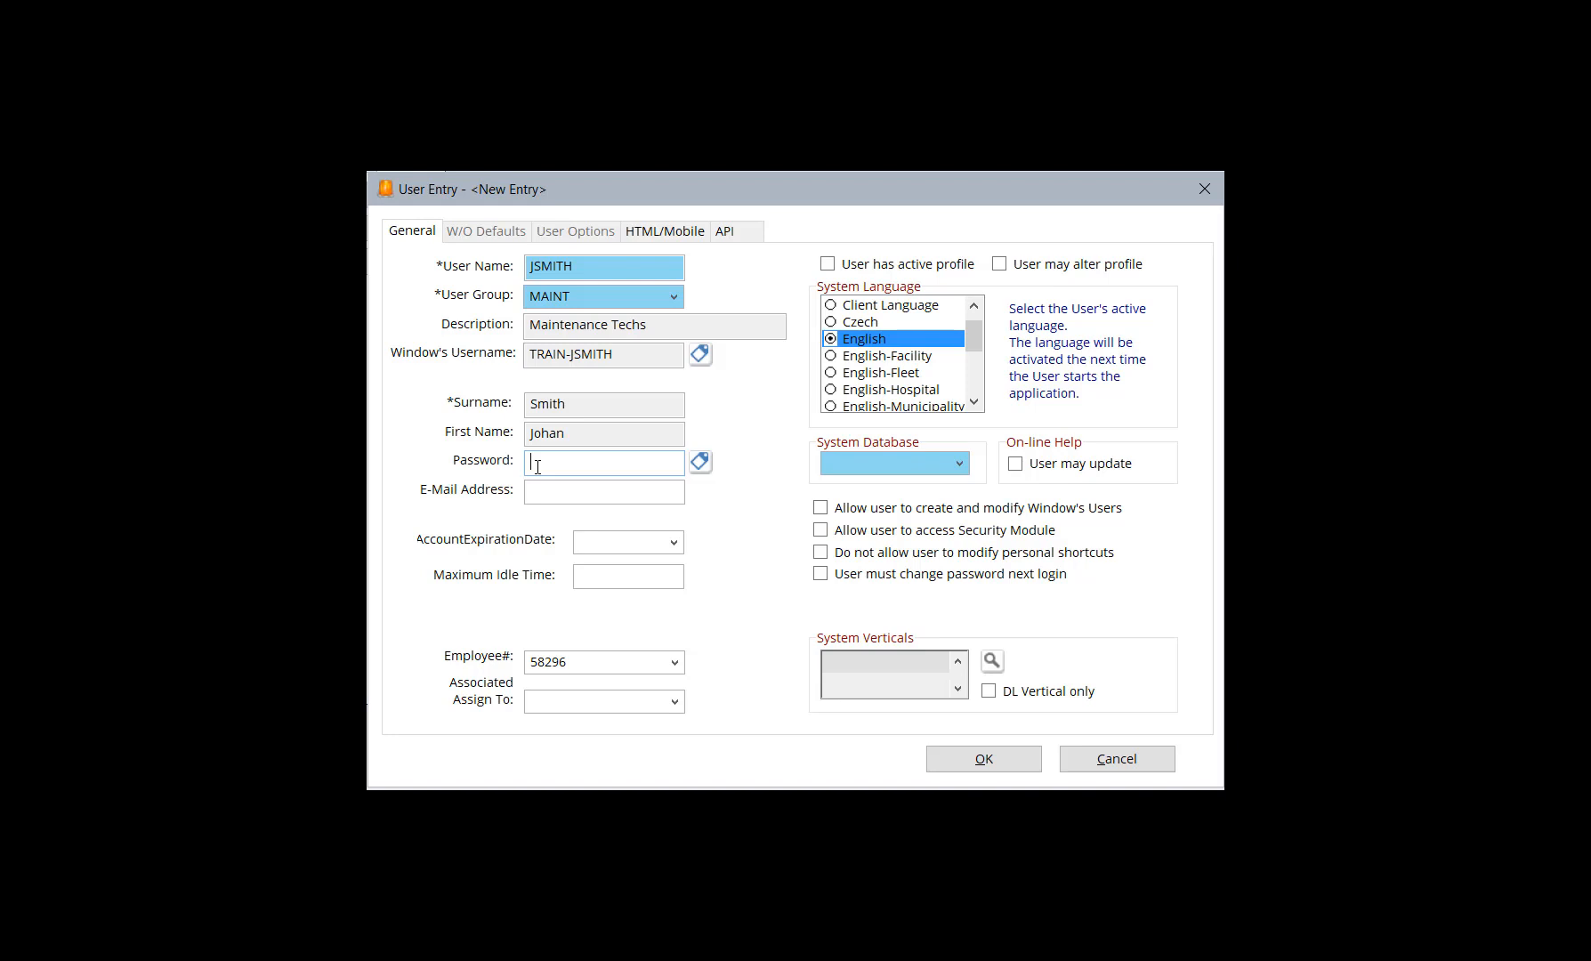
Enter the new user's account password and e-mail address
text(*******)
click(564, 489)
click(674, 542)
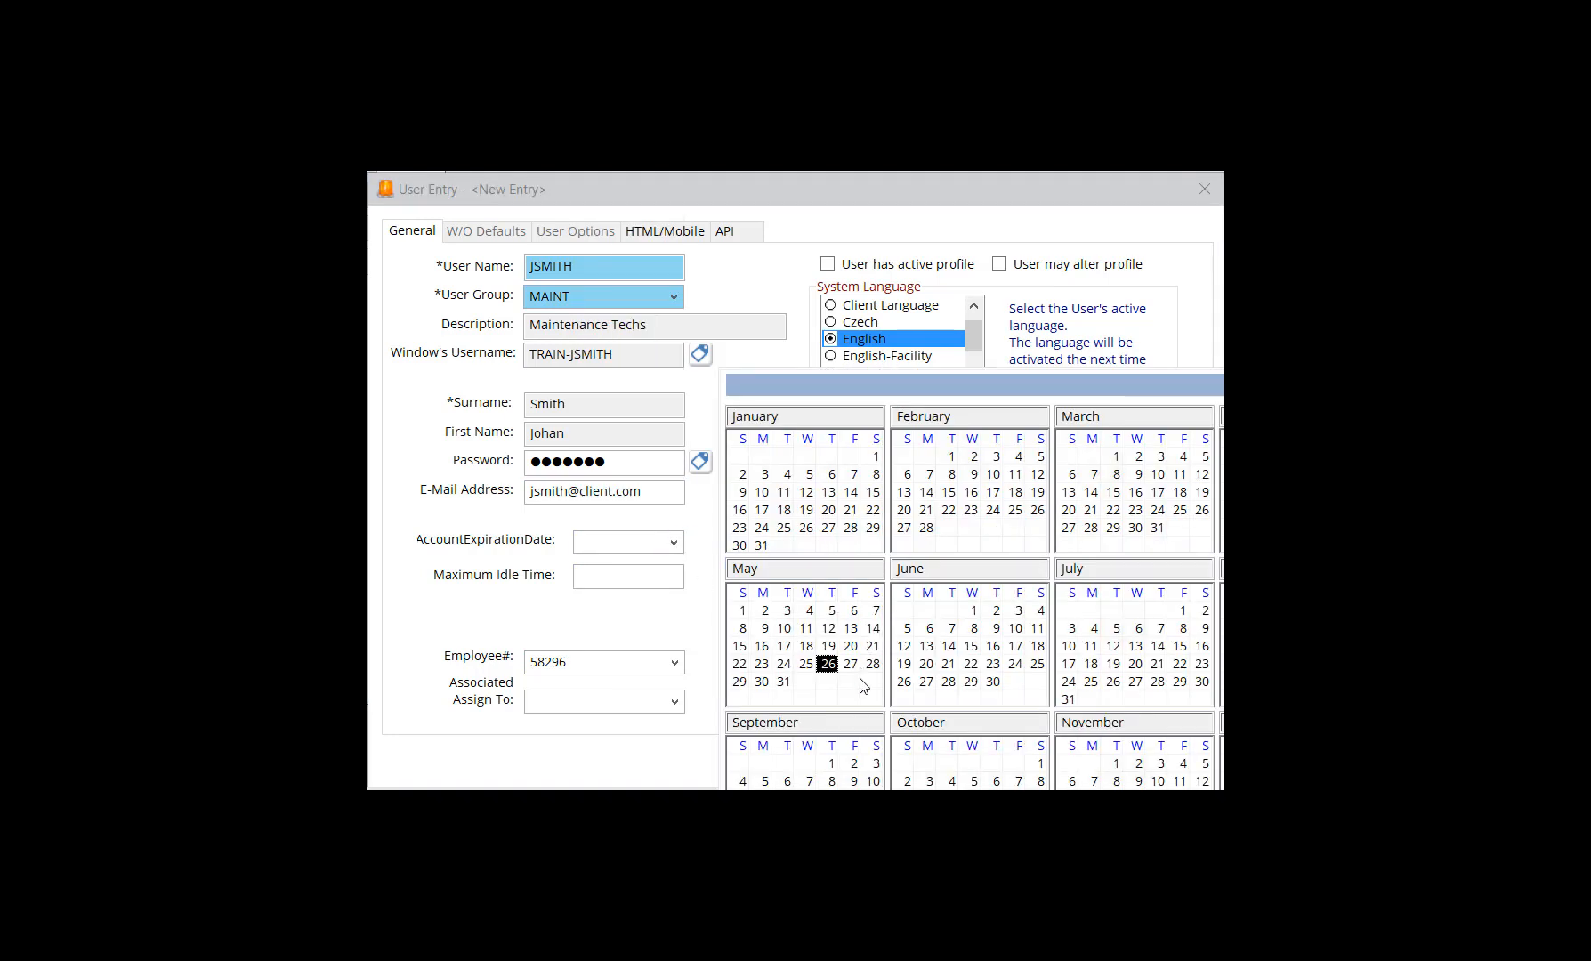
key(Escape)
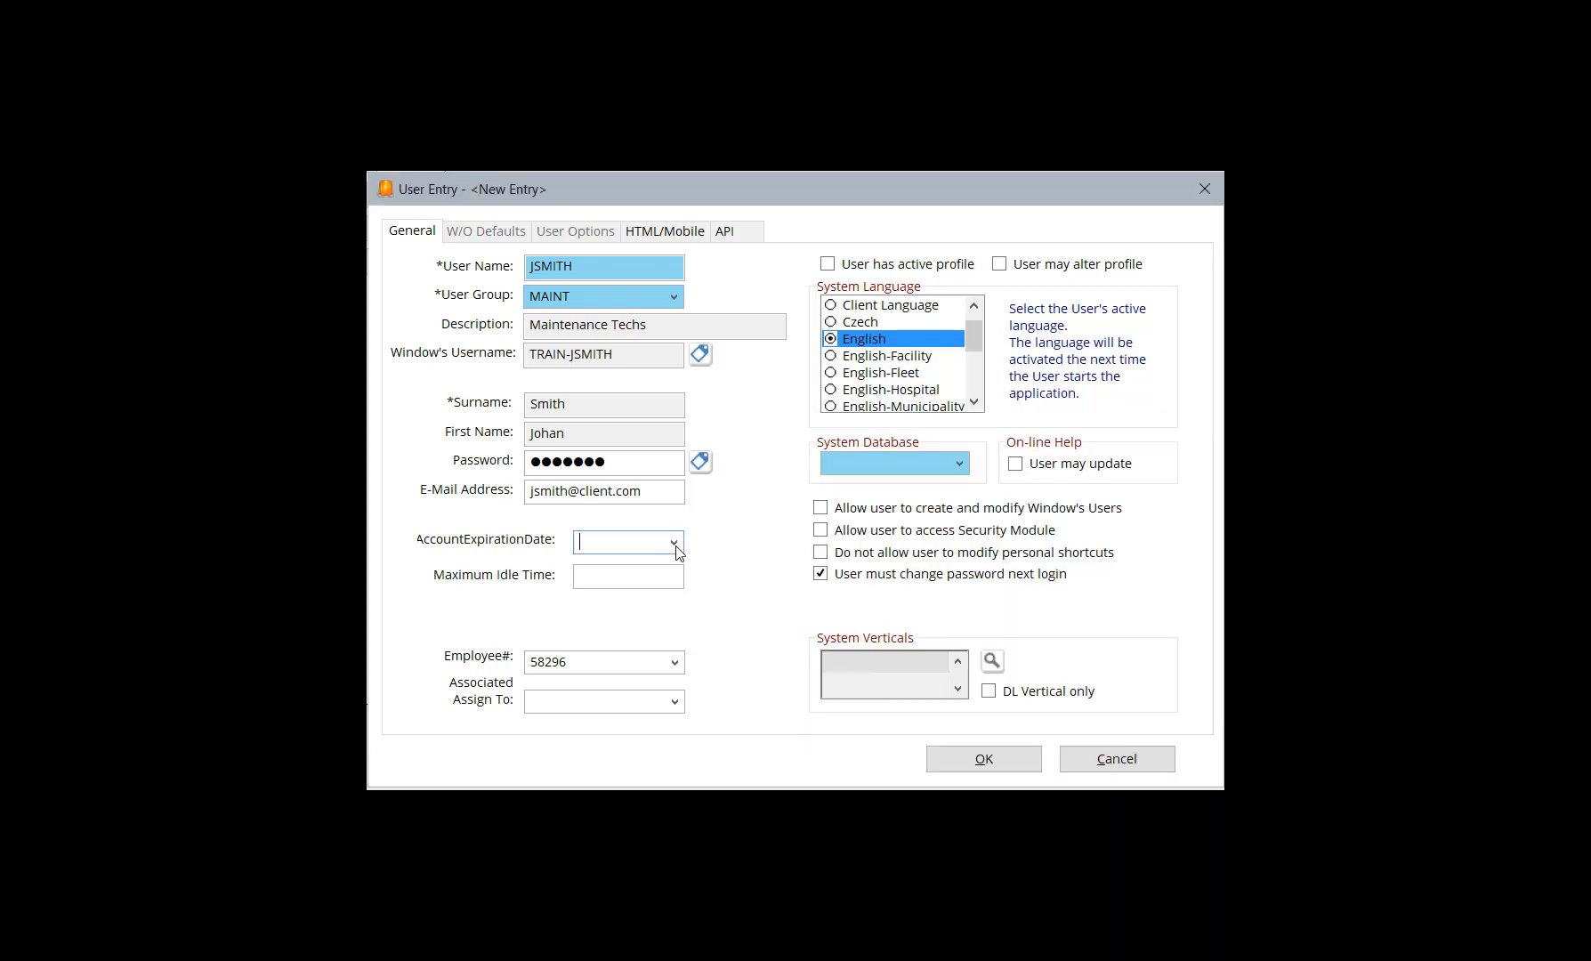
click(625, 573)
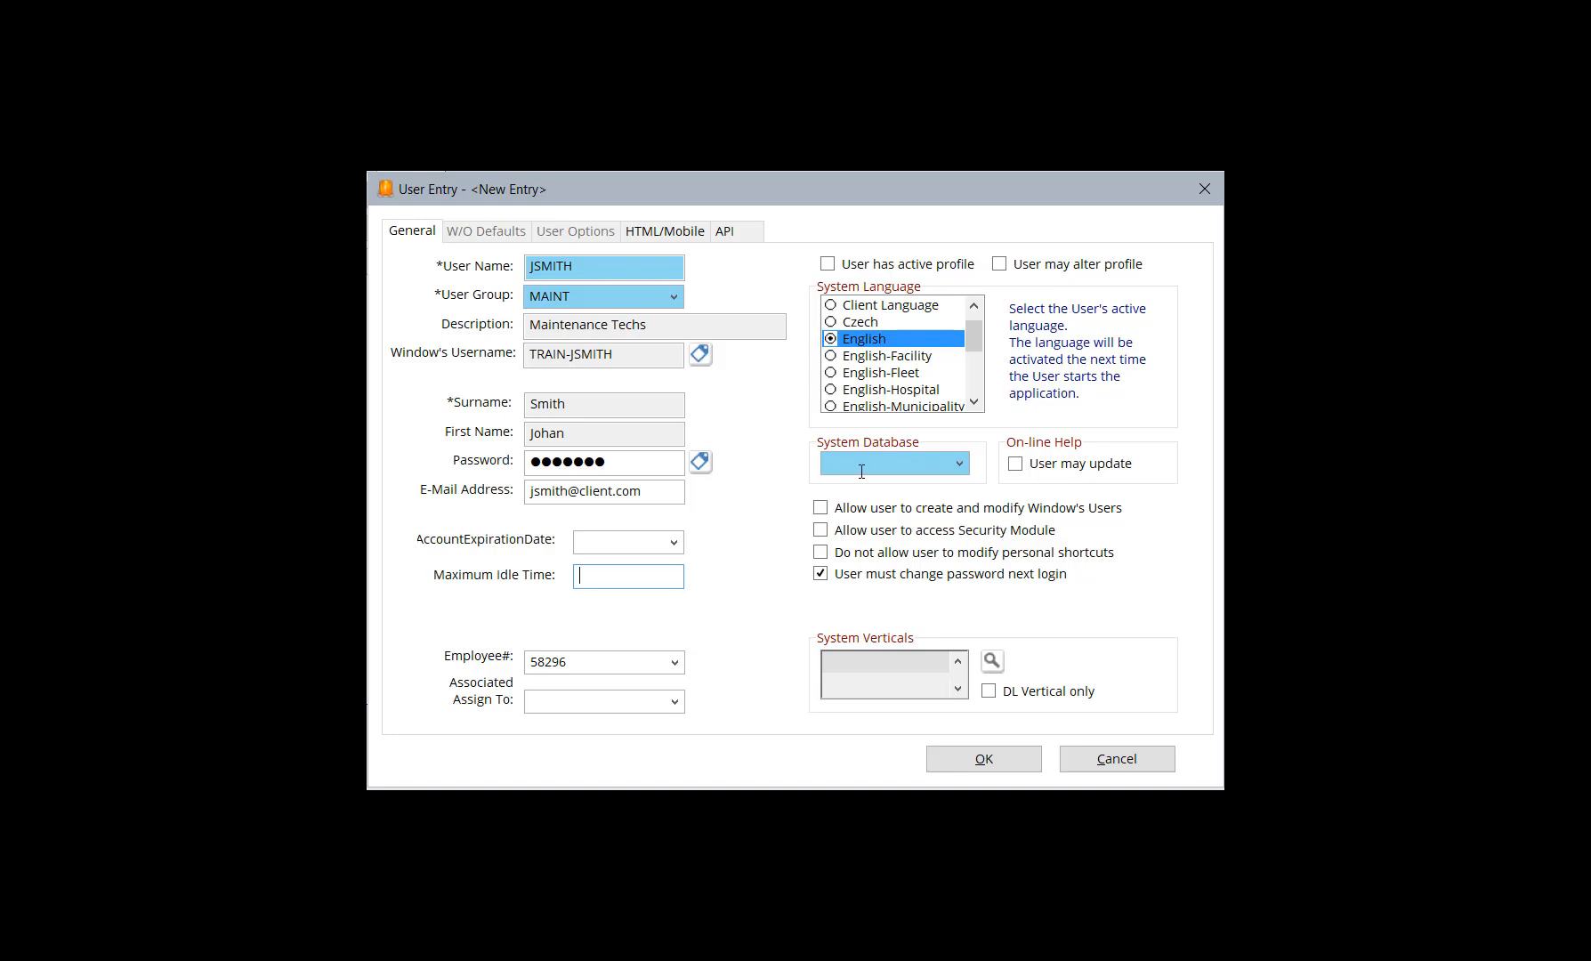
Assign the DataDL system database and allow the user to create and modify Window's Users and access the Security Module
click(960, 465)
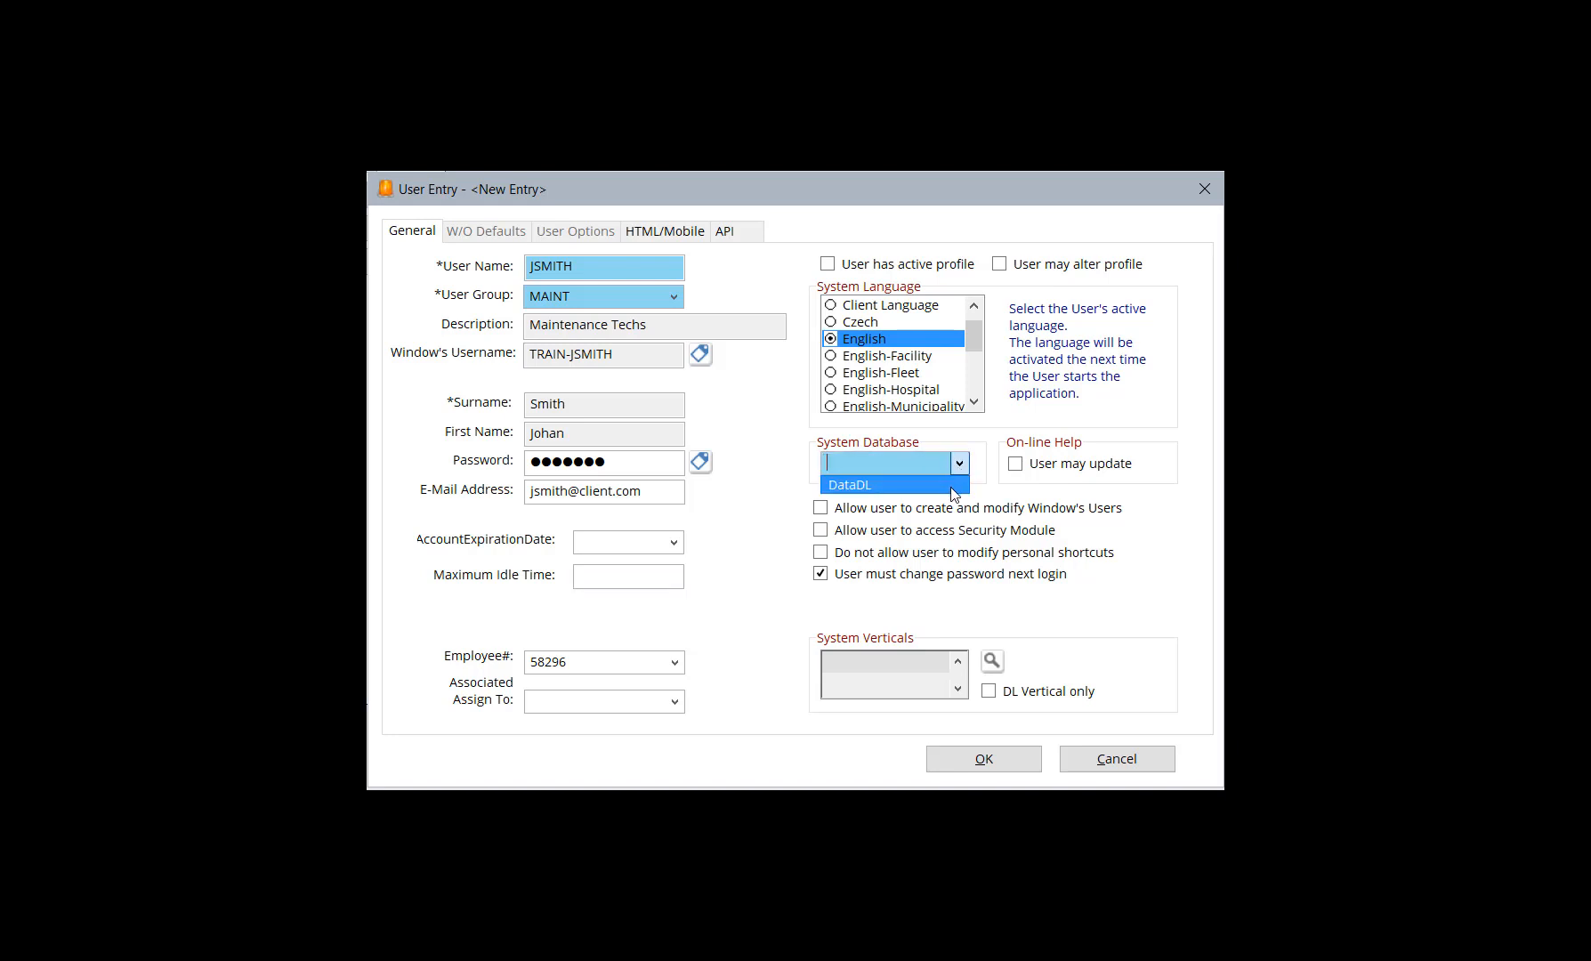
click(950, 487)
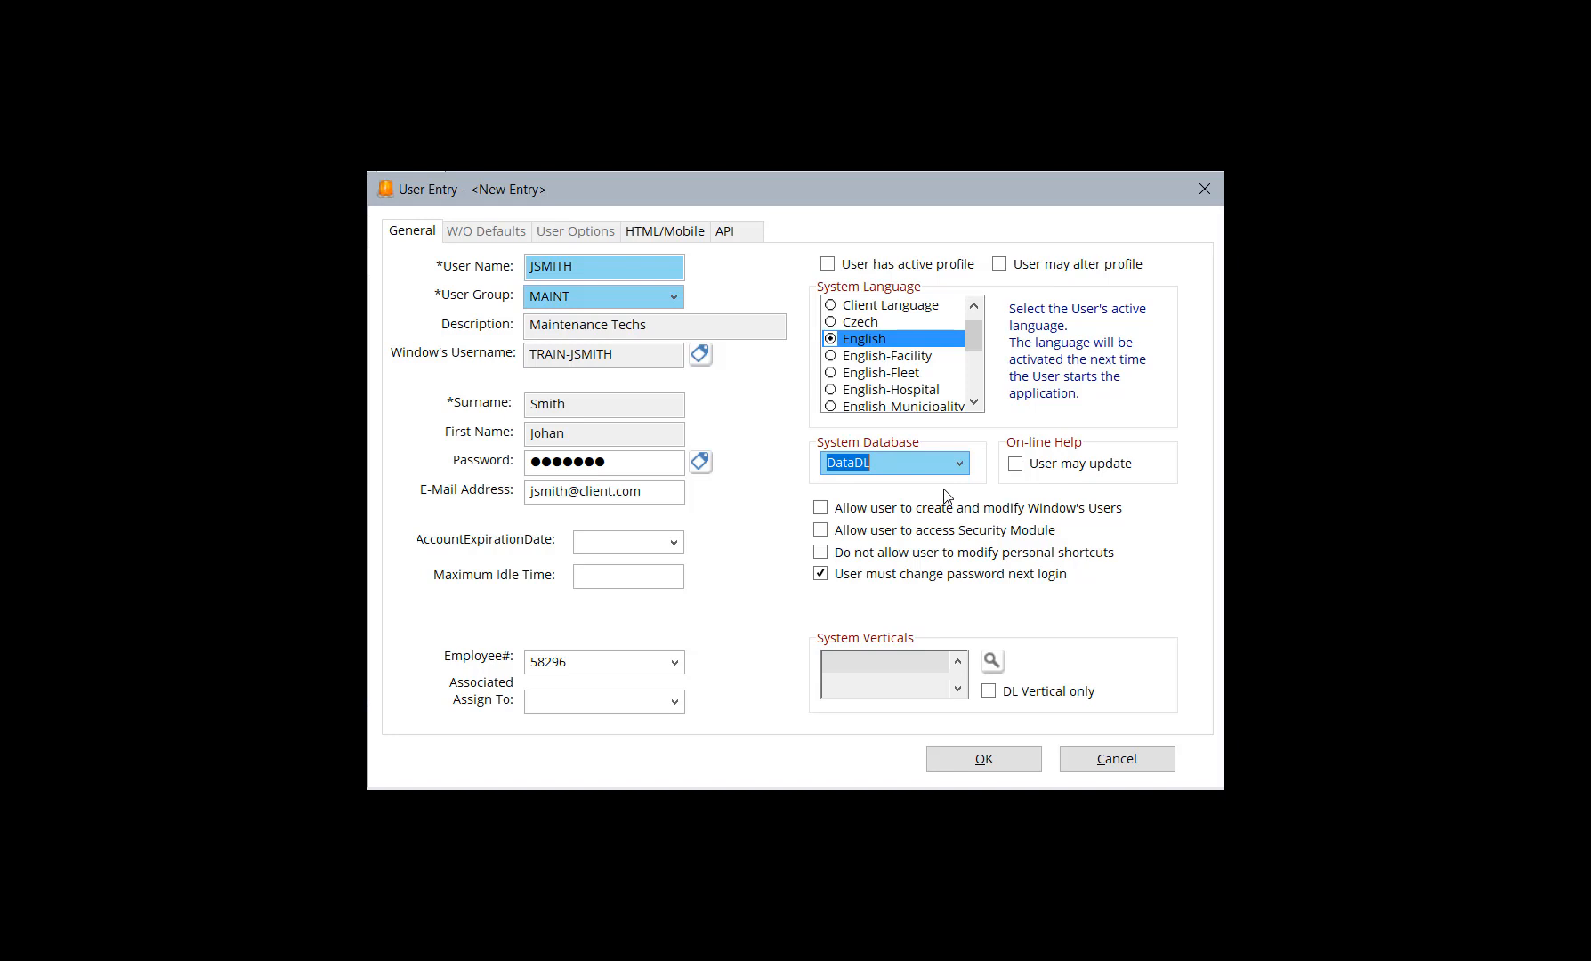
click(821, 509)
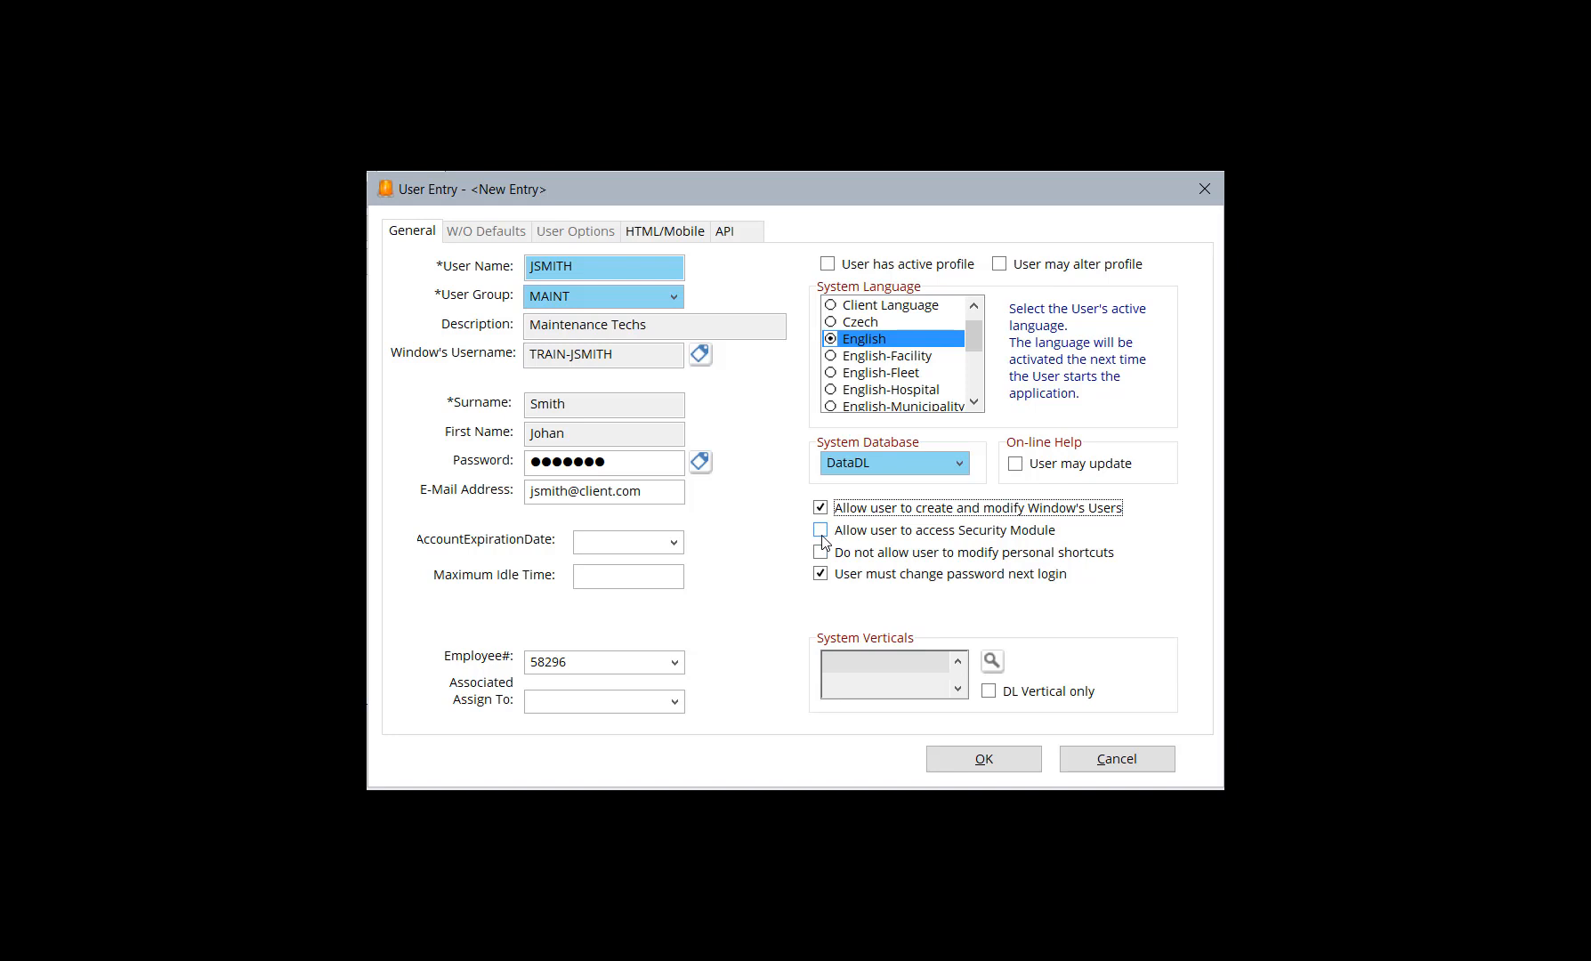
click(820, 532)
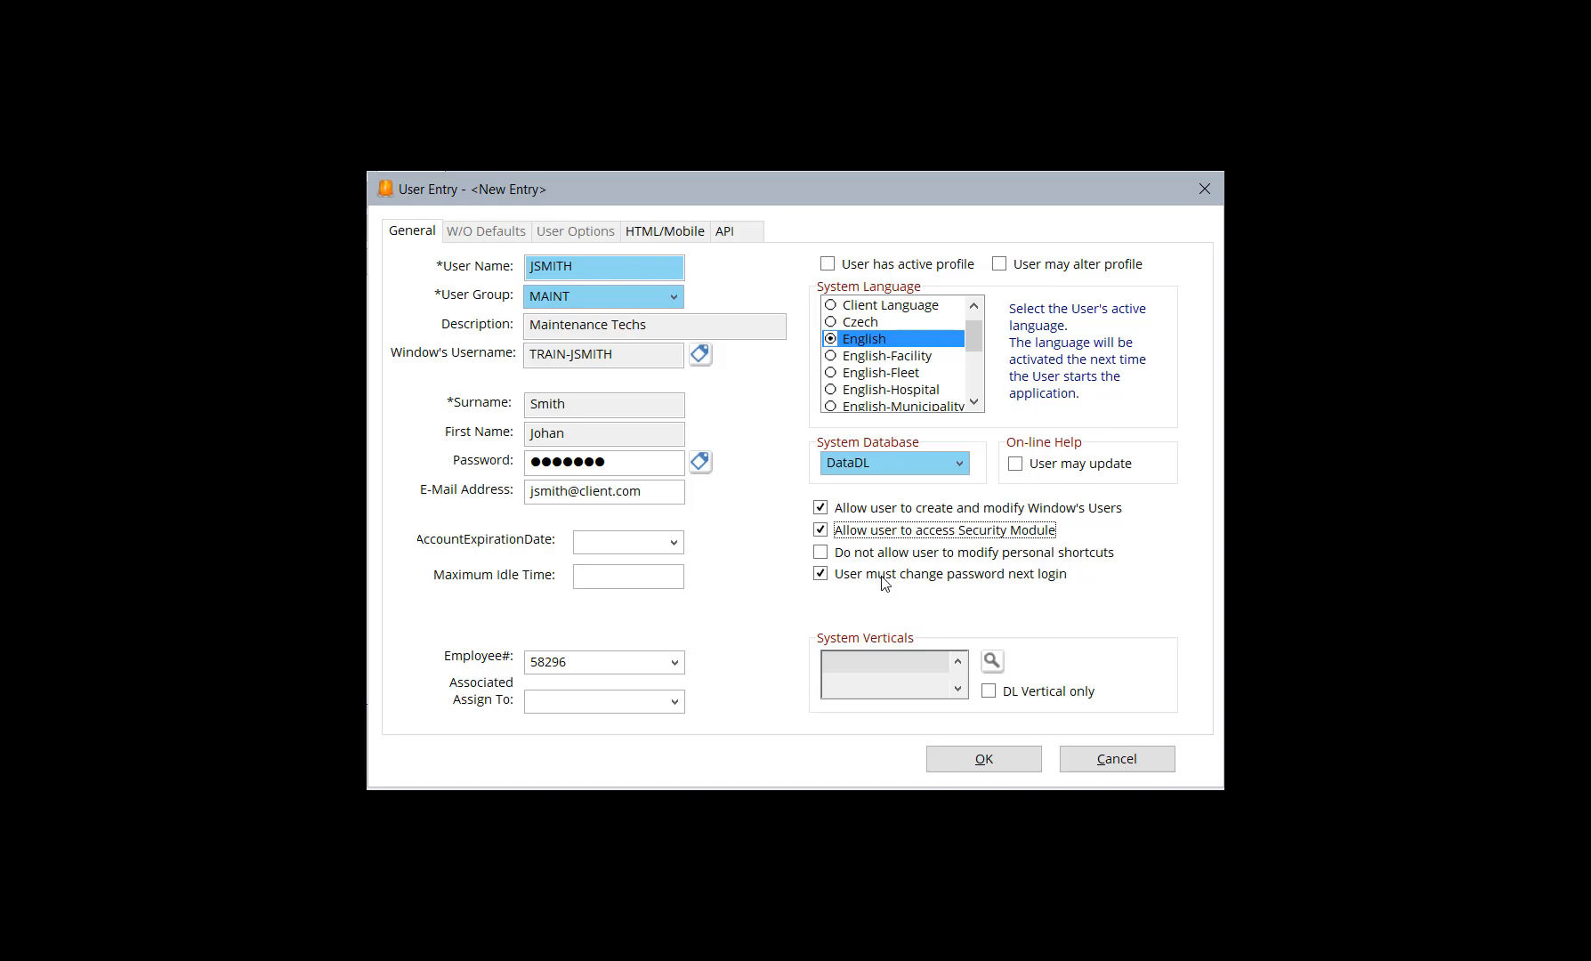
Give the user an active profile and set the work order entry defaults to type REP and priority 5
click(829, 266)
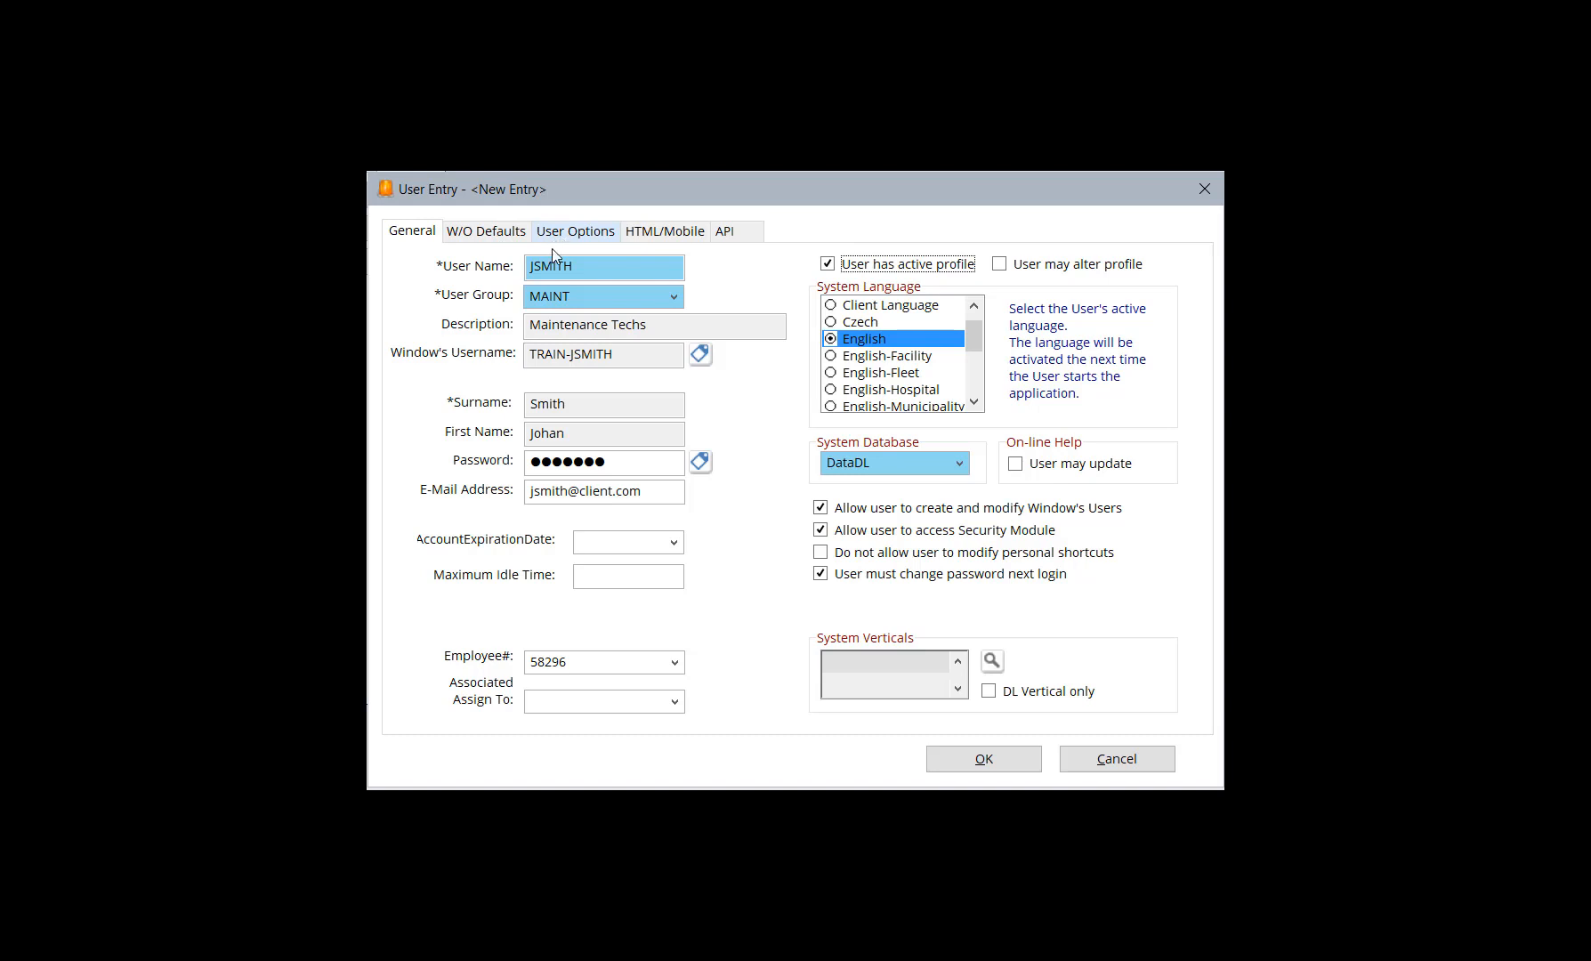
click(486, 232)
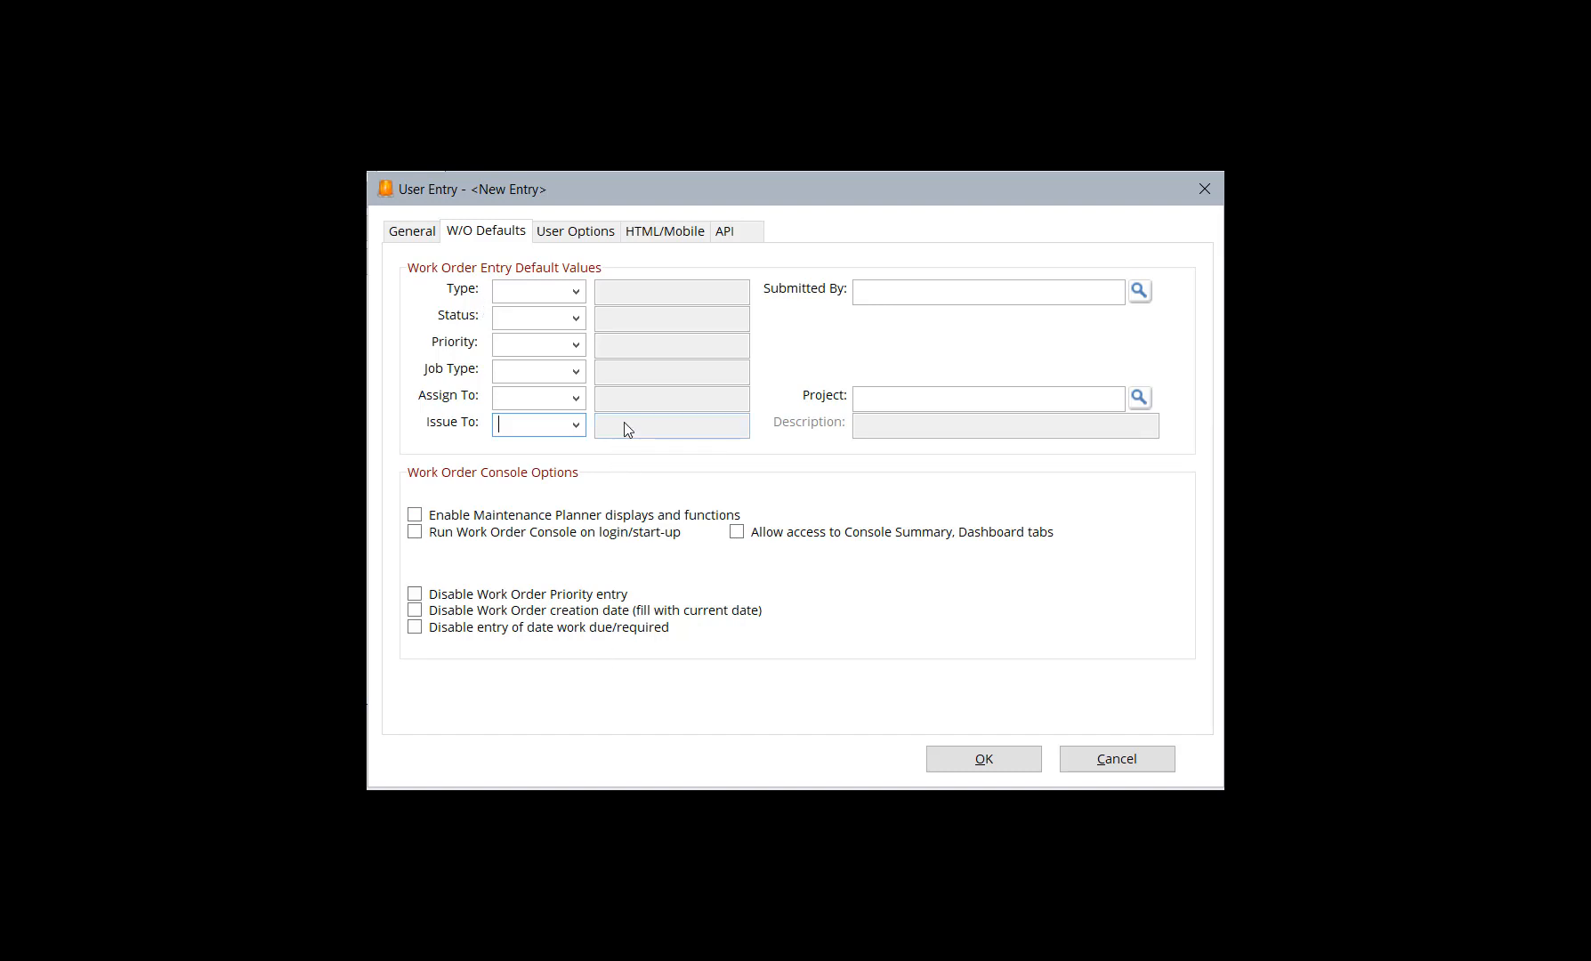
click(572, 300)
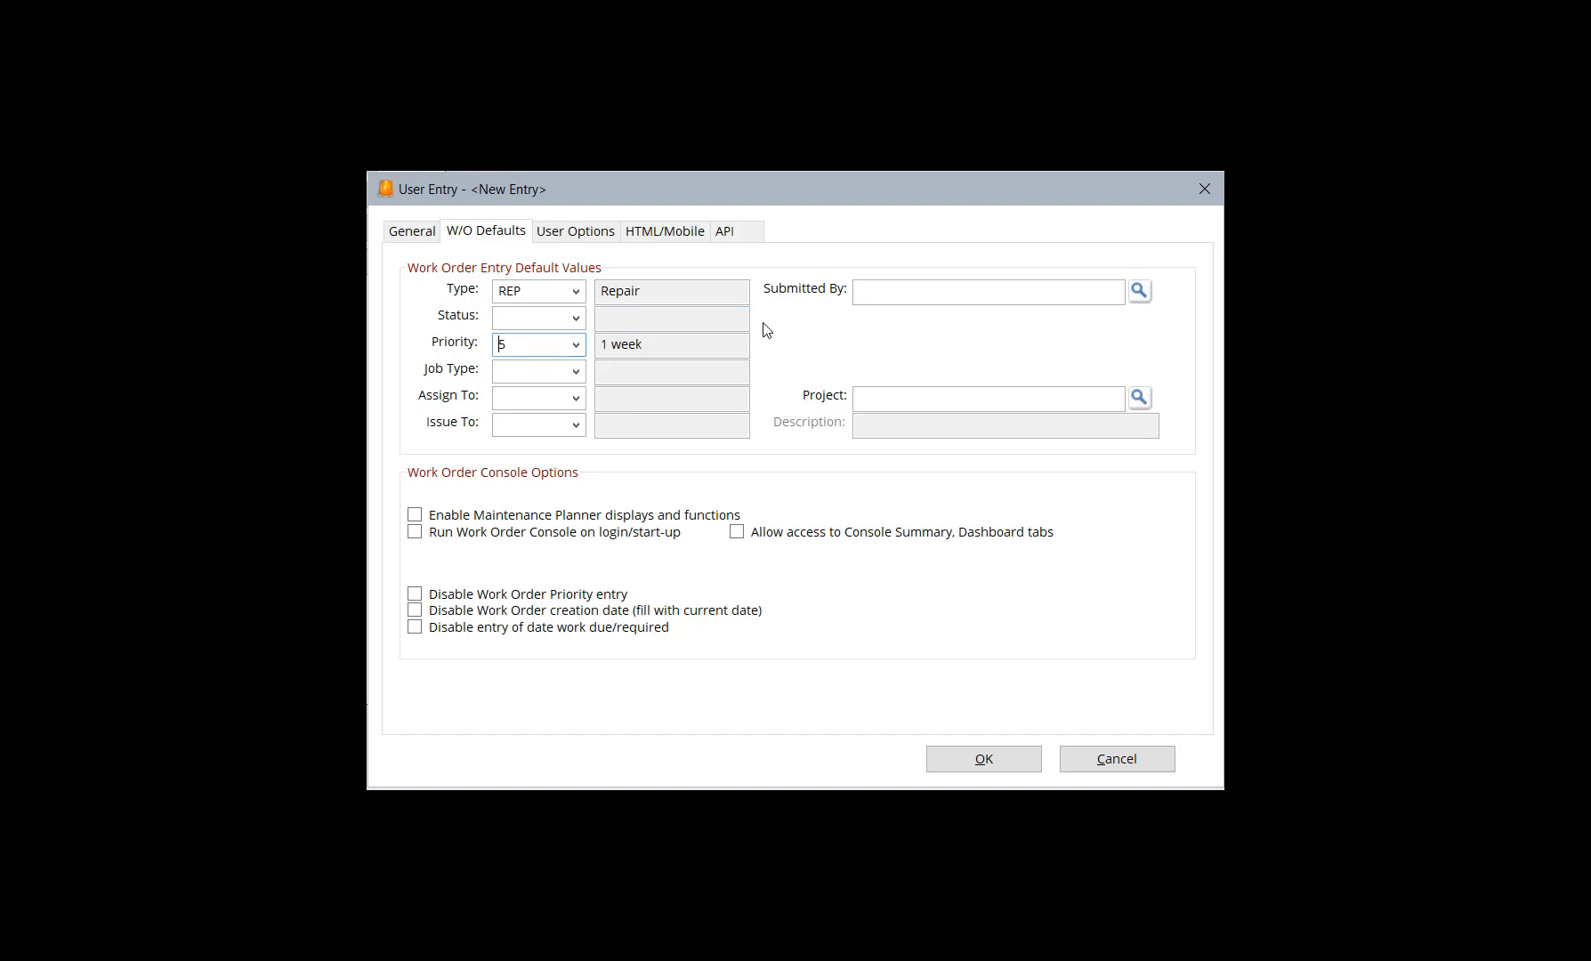
Set the default work order submitter to the new user's own employee record from the list of all active employees
click(890, 298)
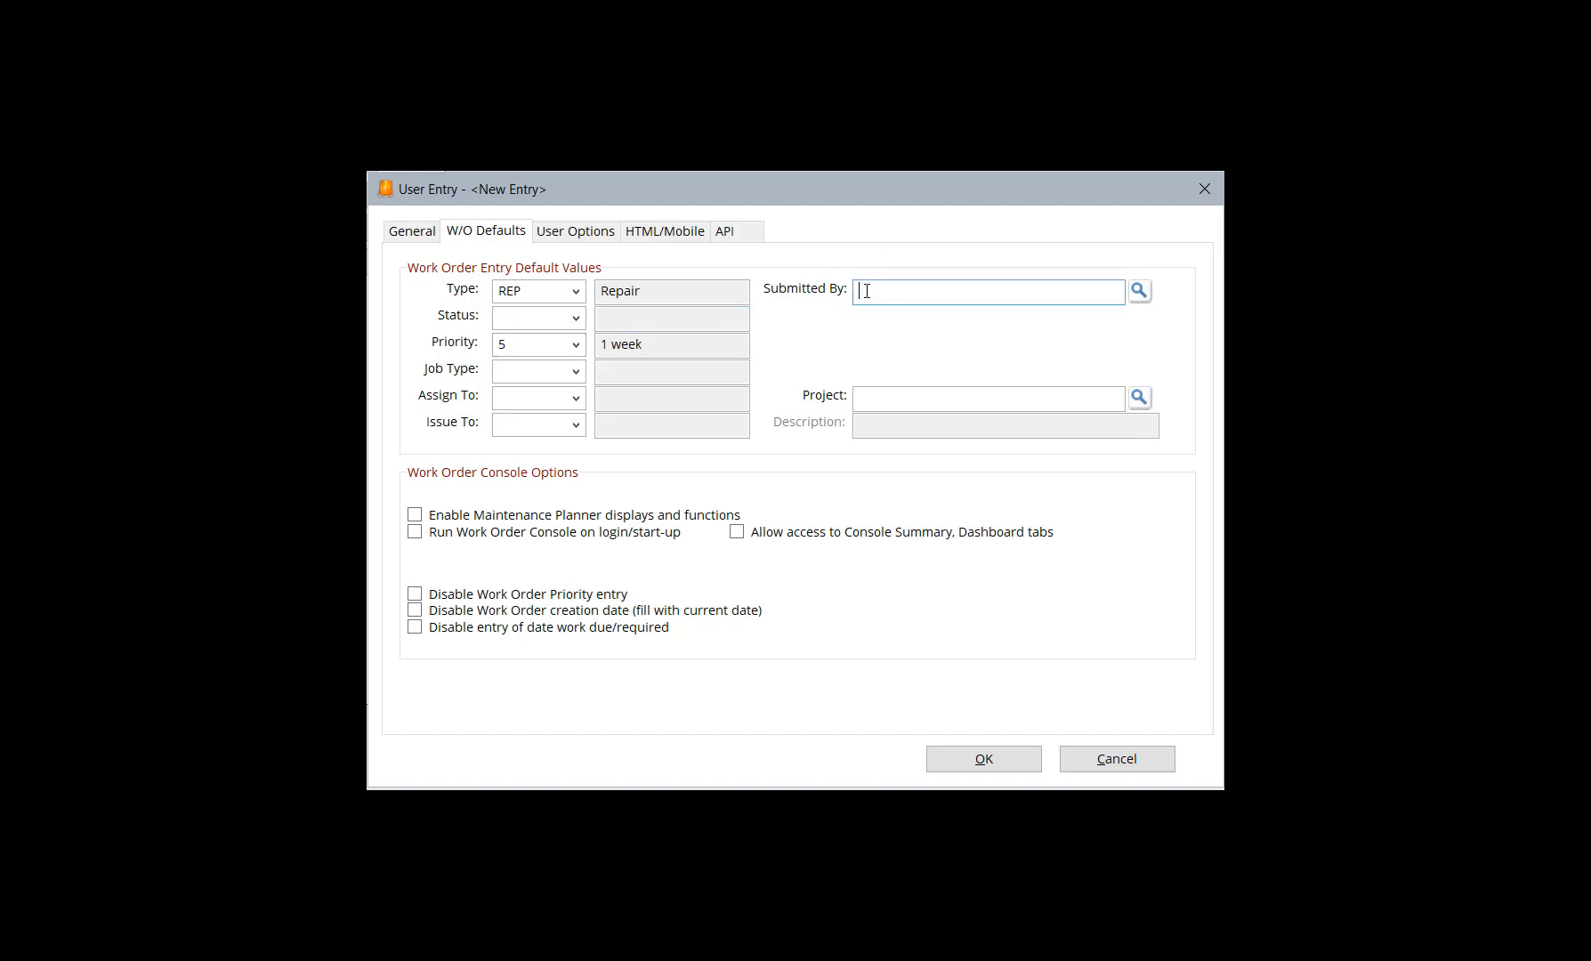
click(1139, 292)
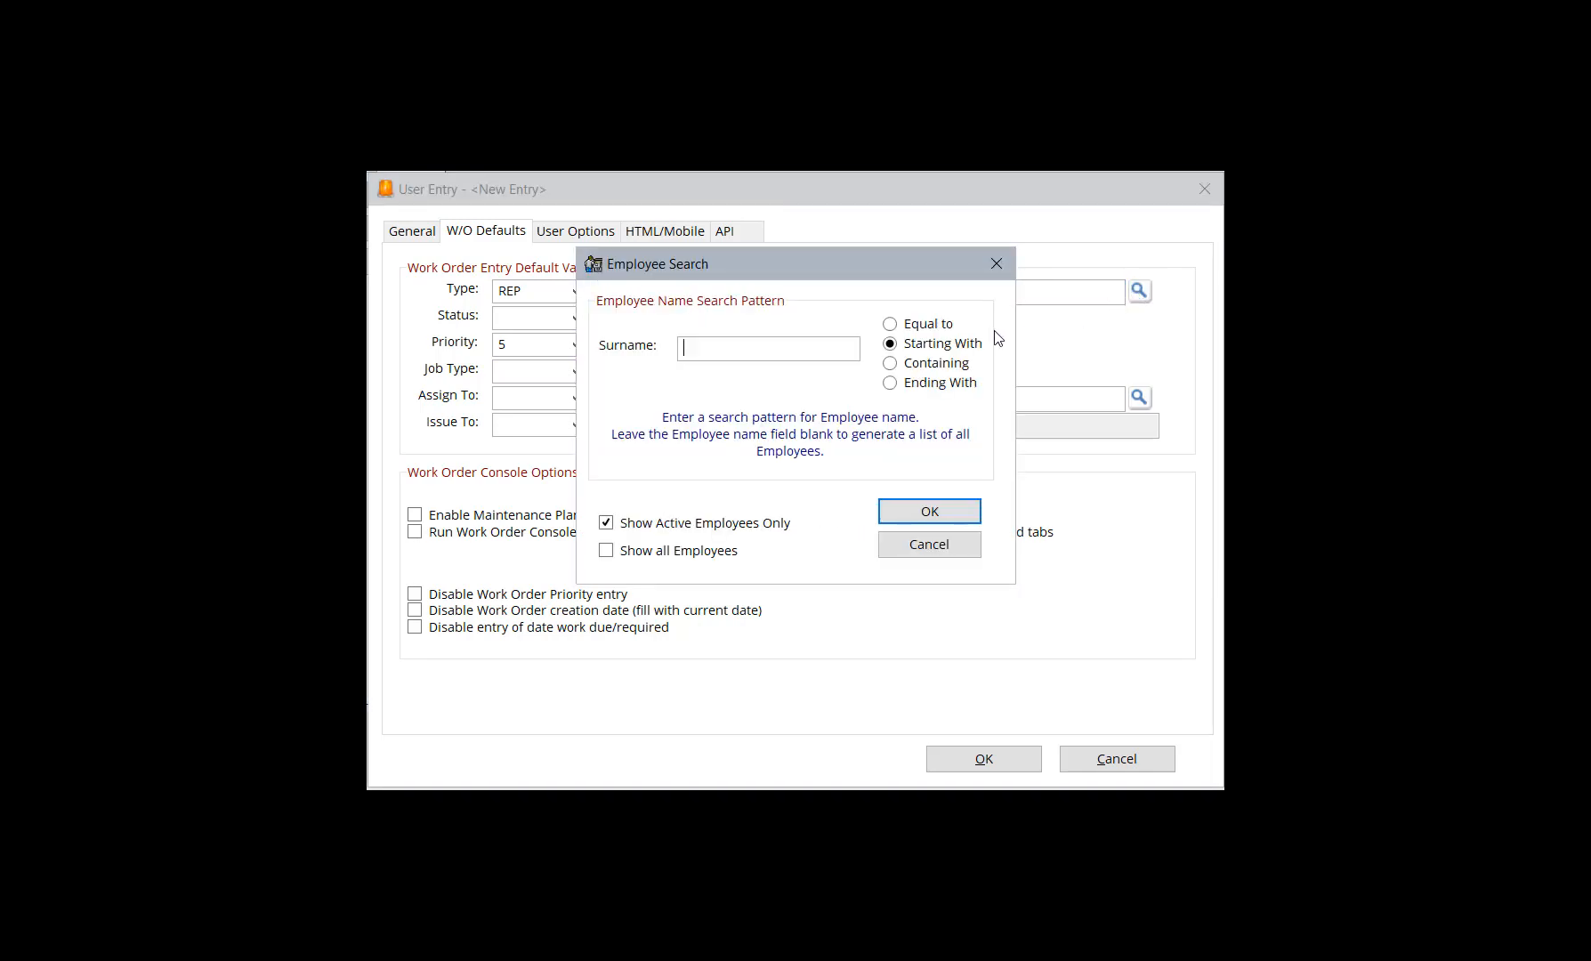
click(941, 513)
click(539, 406)
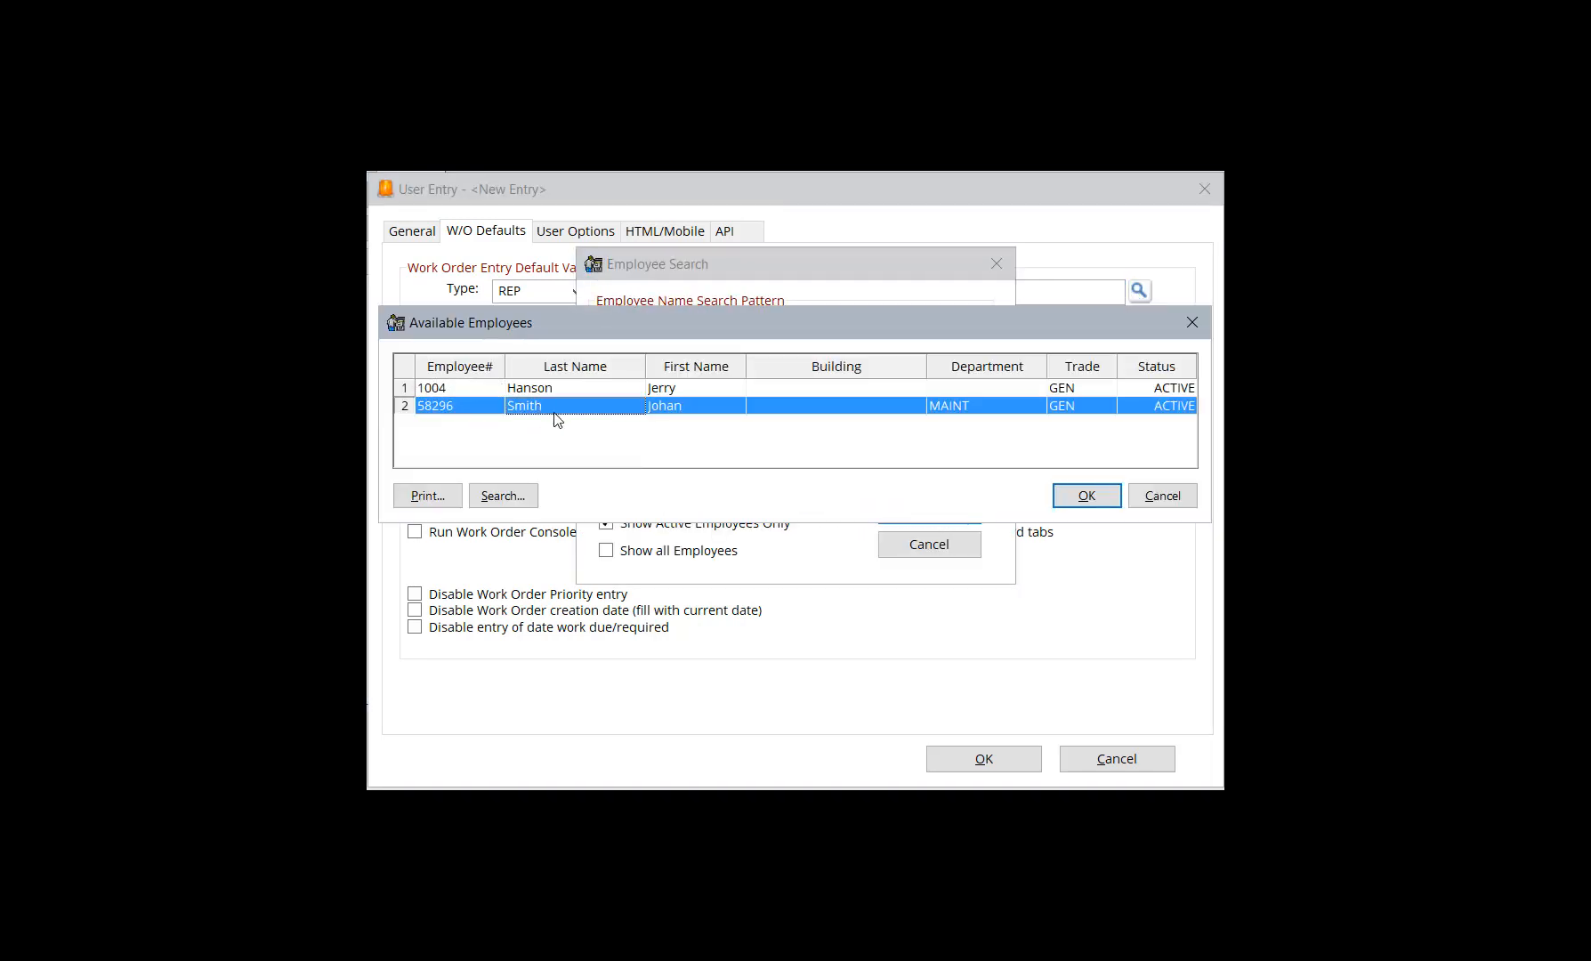
click(1081, 495)
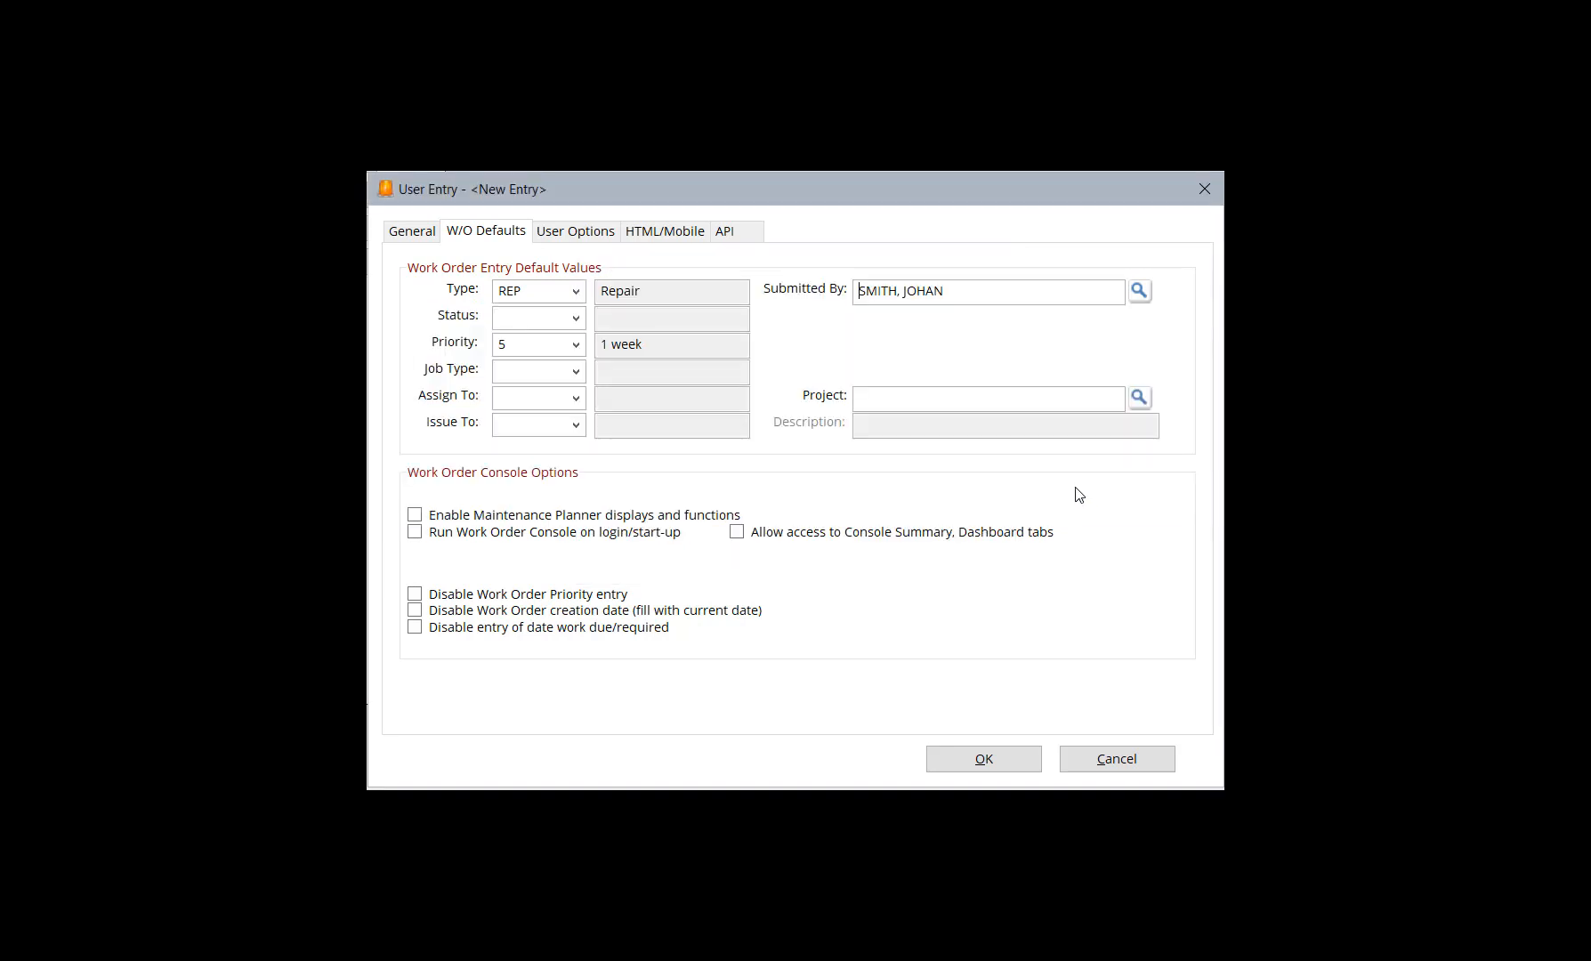
click(502, 519)
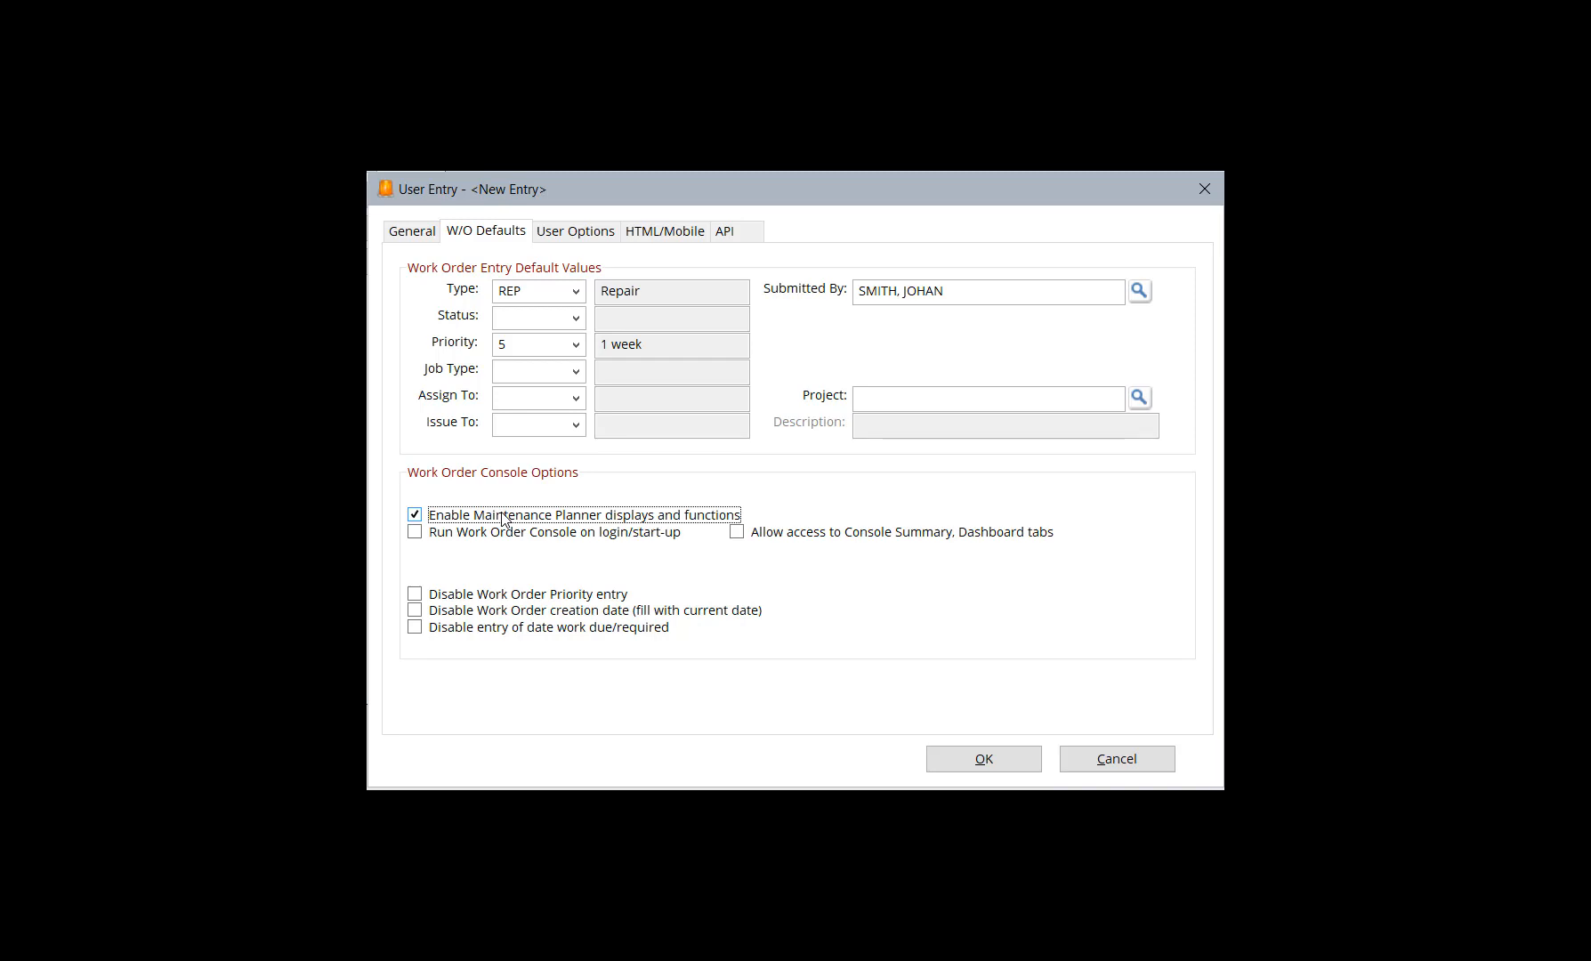
click(503, 519)
click(474, 543)
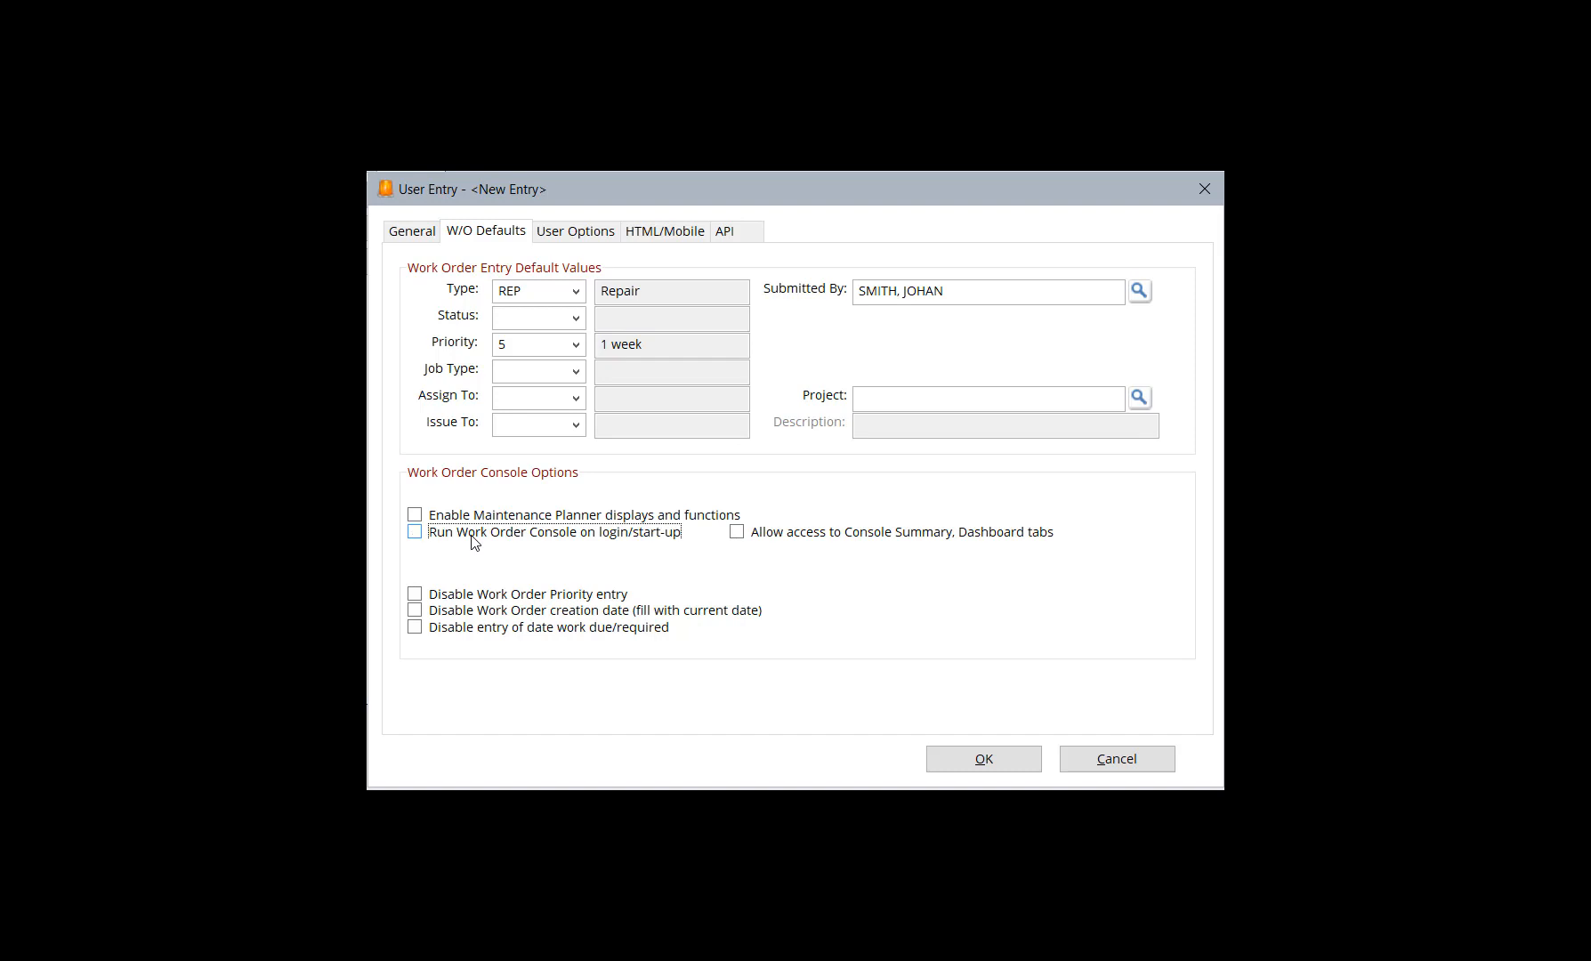
Disable work order priority entry, work order creation date, and entry of date work due/required for this user
click(460, 602)
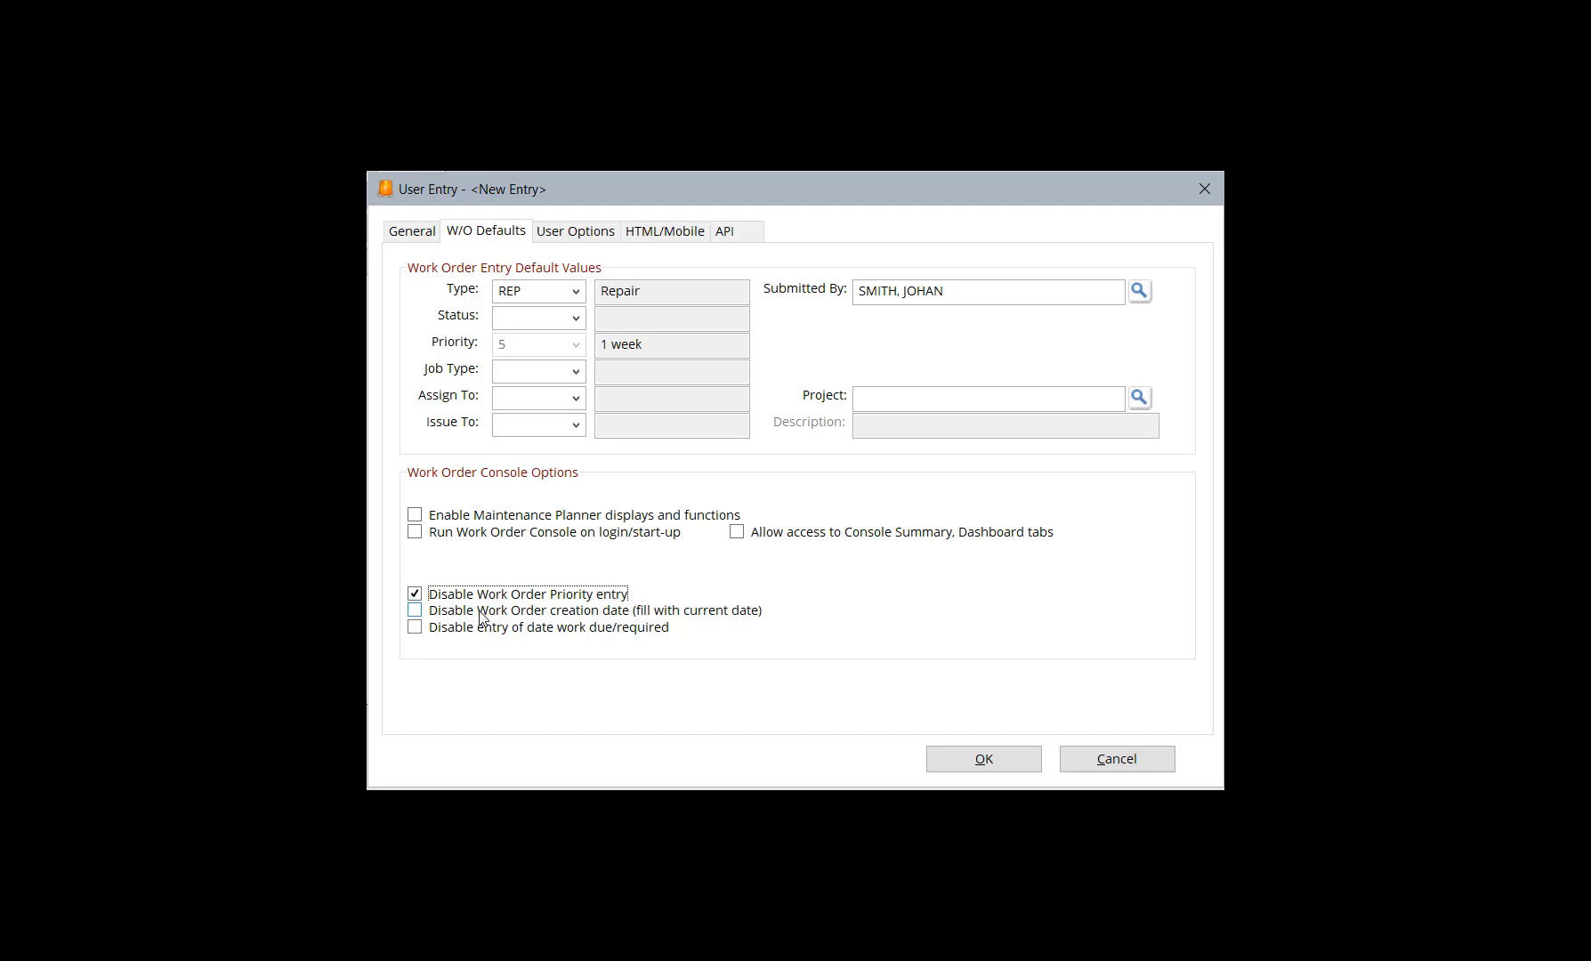
click(481, 617)
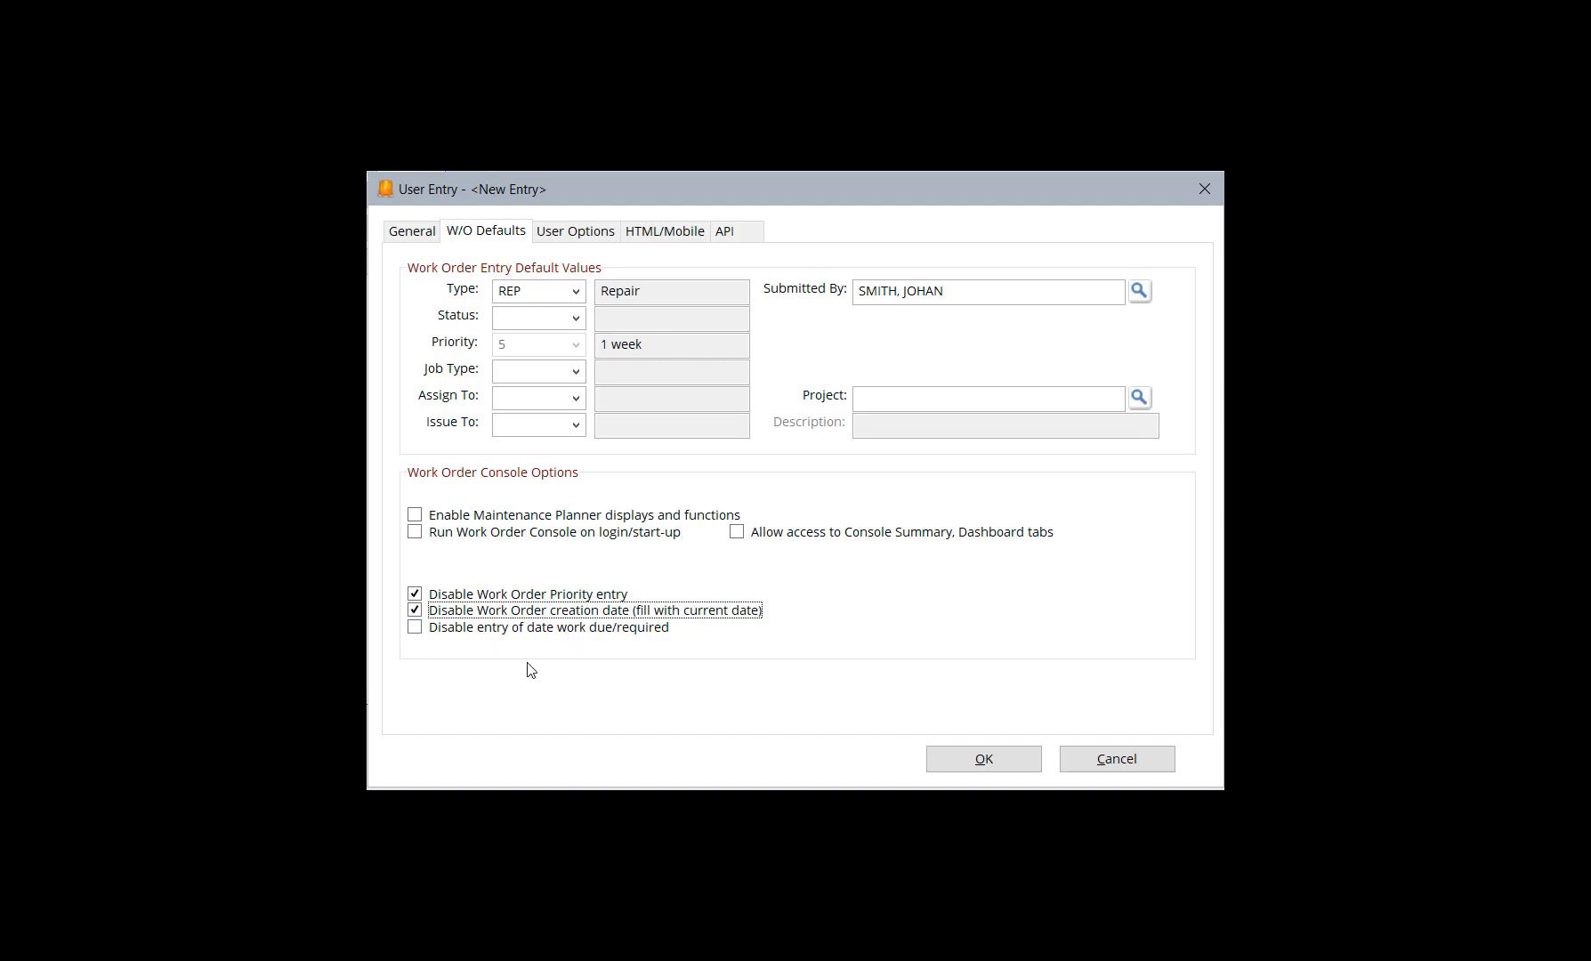
click(469, 632)
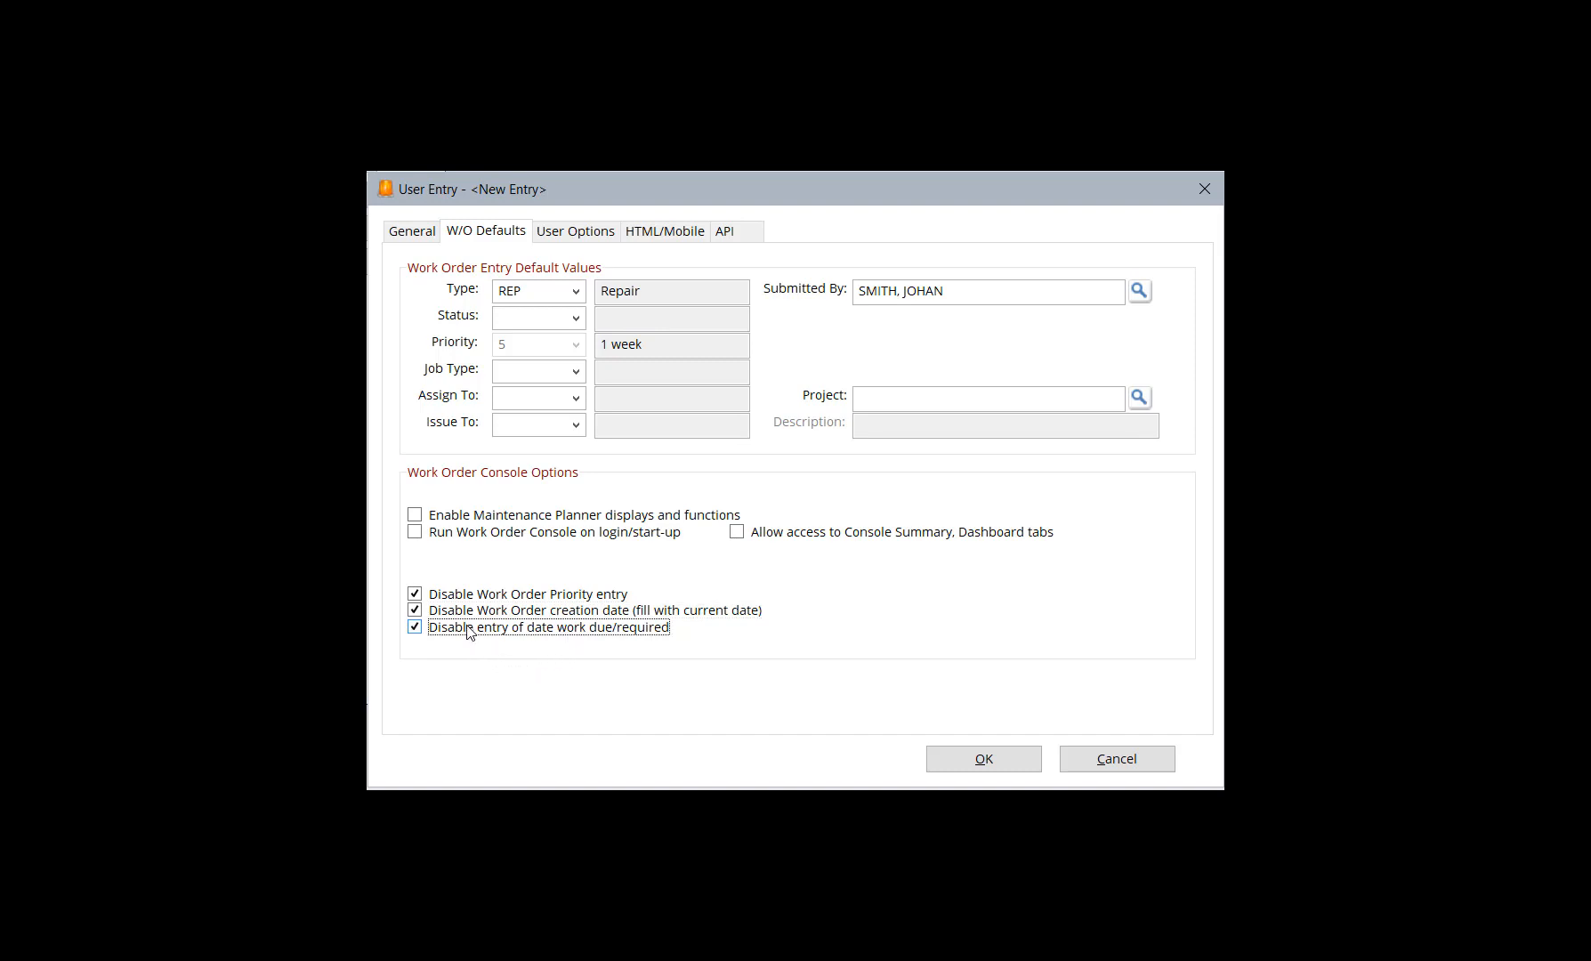
Set the user's Work Order List report to work planned for the next seven days and run it on login/start-up
click(567, 236)
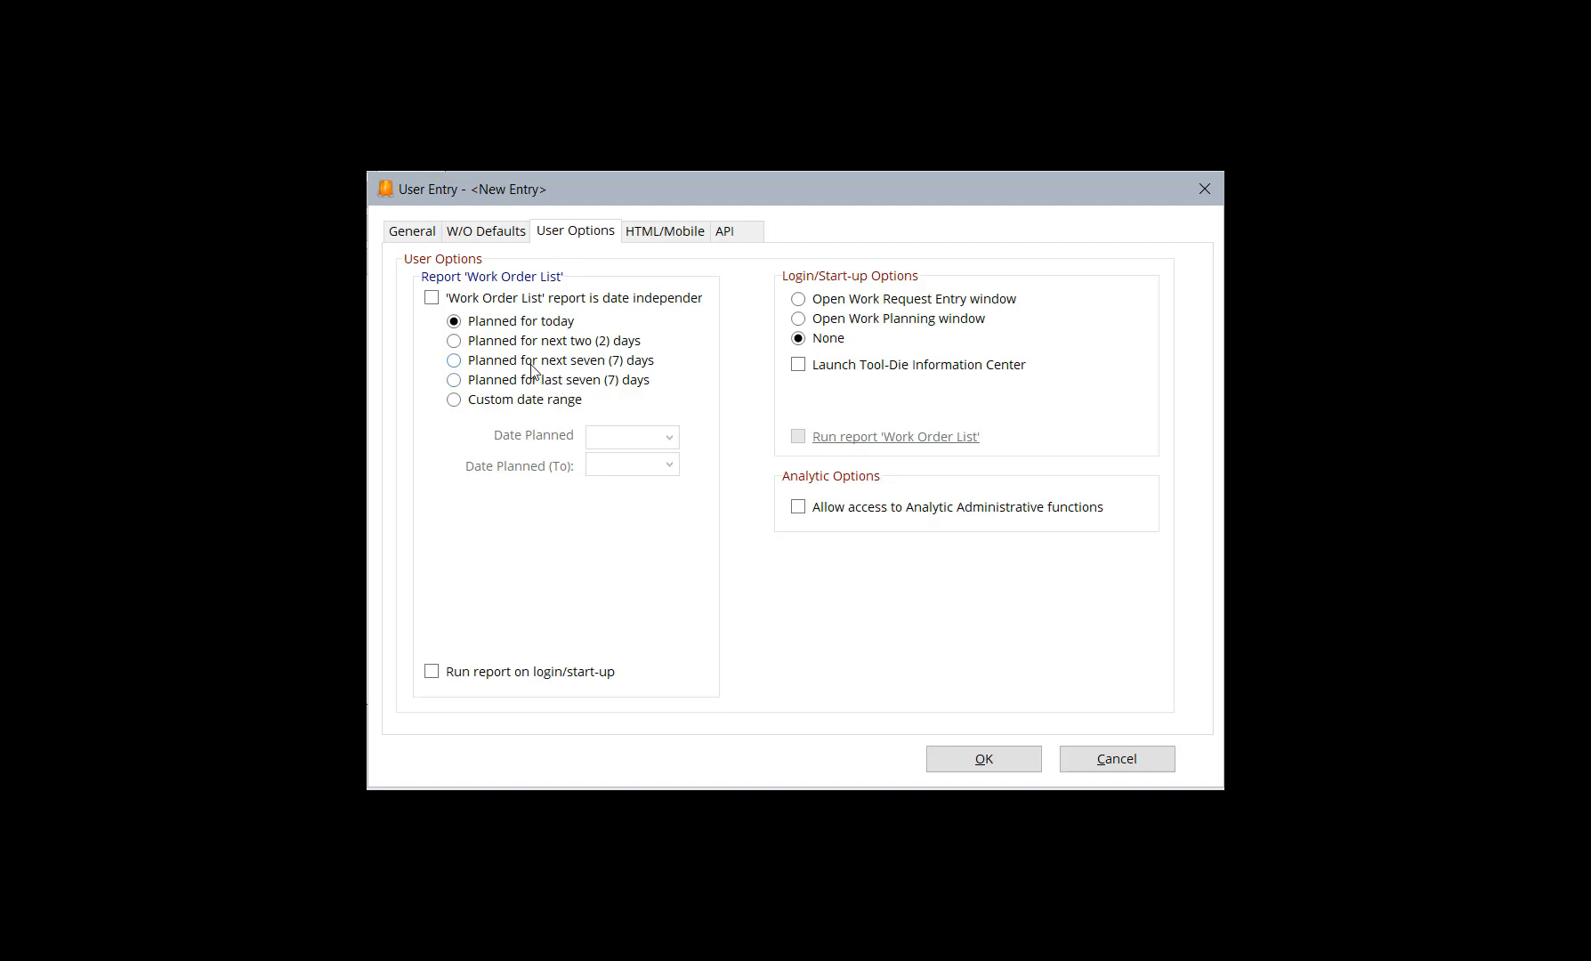
click(456, 303)
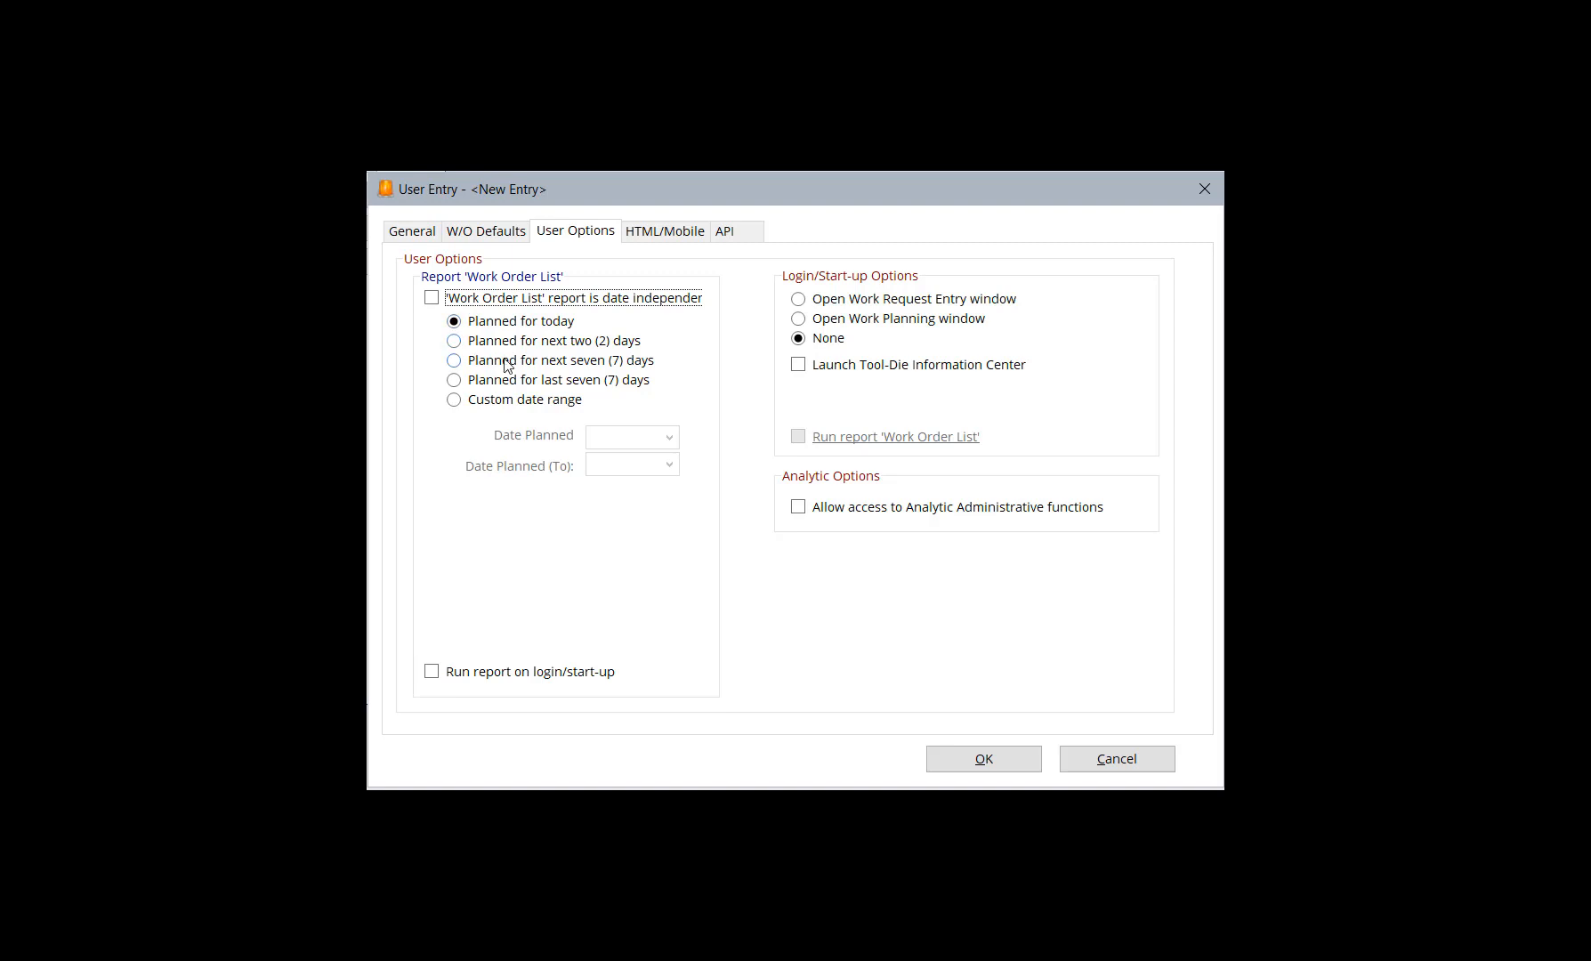
click(506, 363)
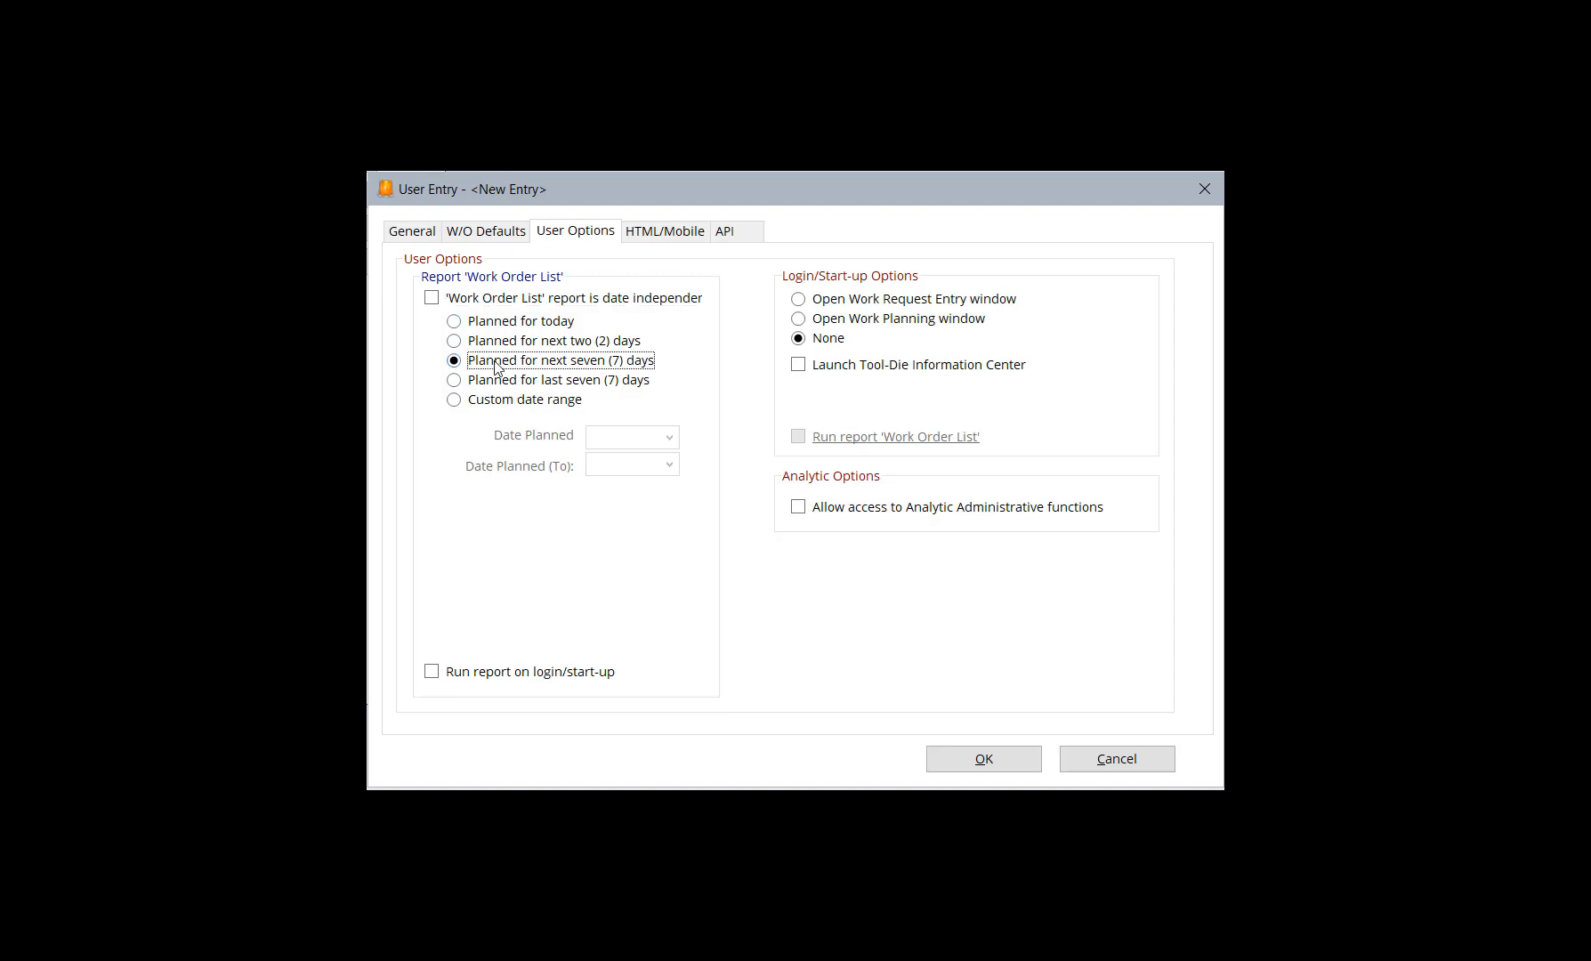
click(454, 678)
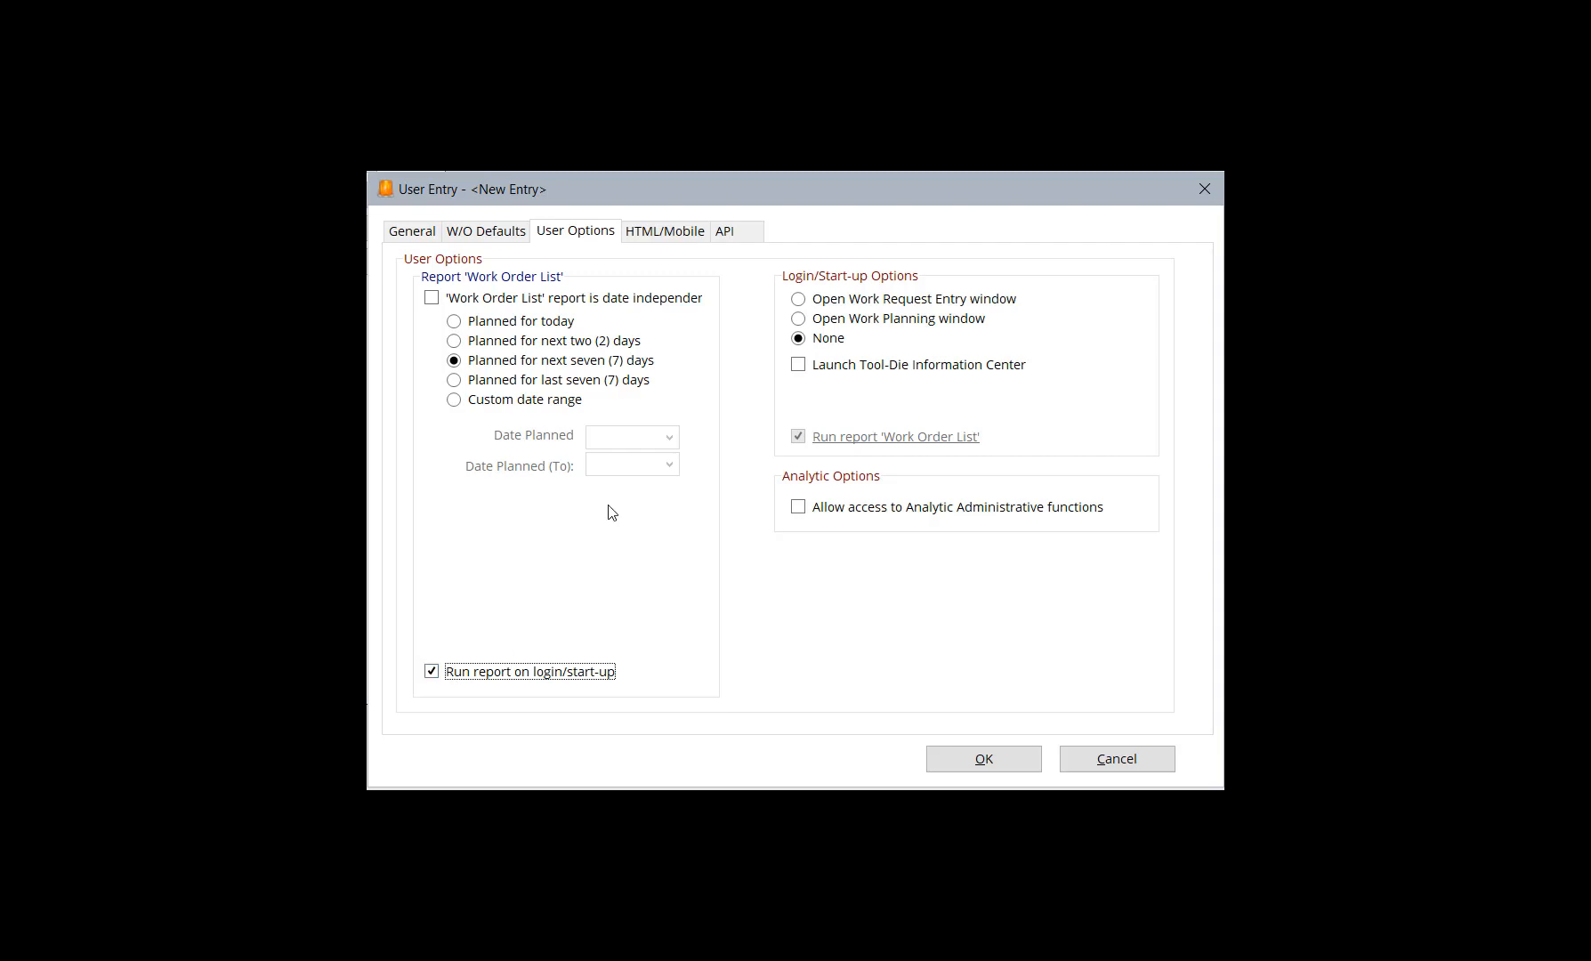
click(846, 306)
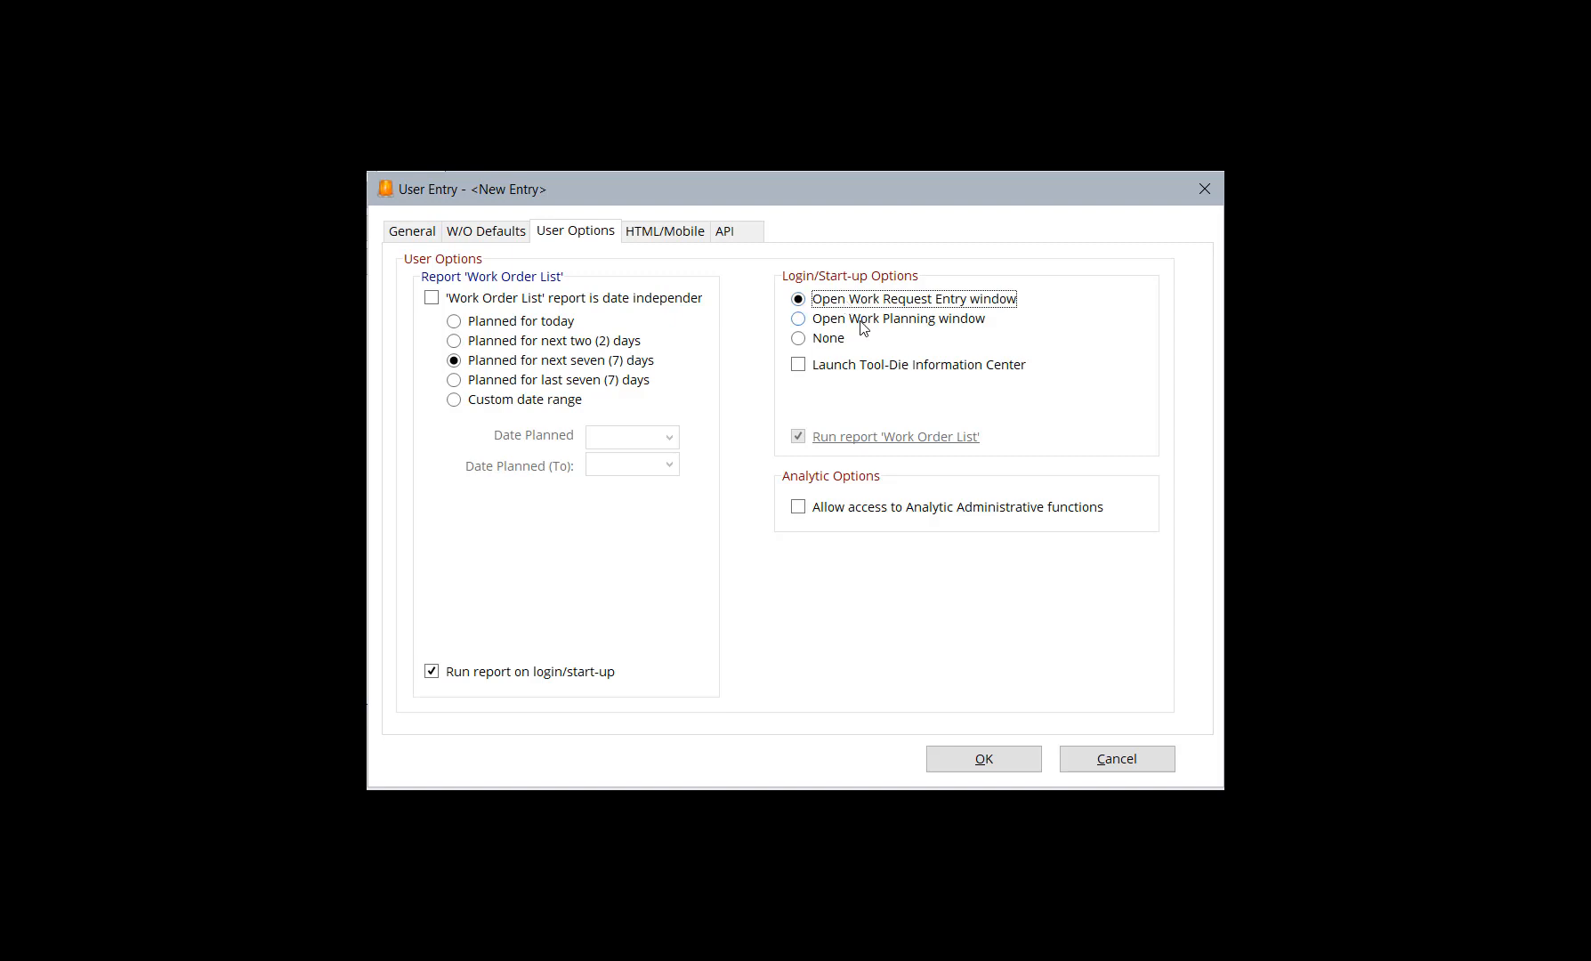
click(862, 328)
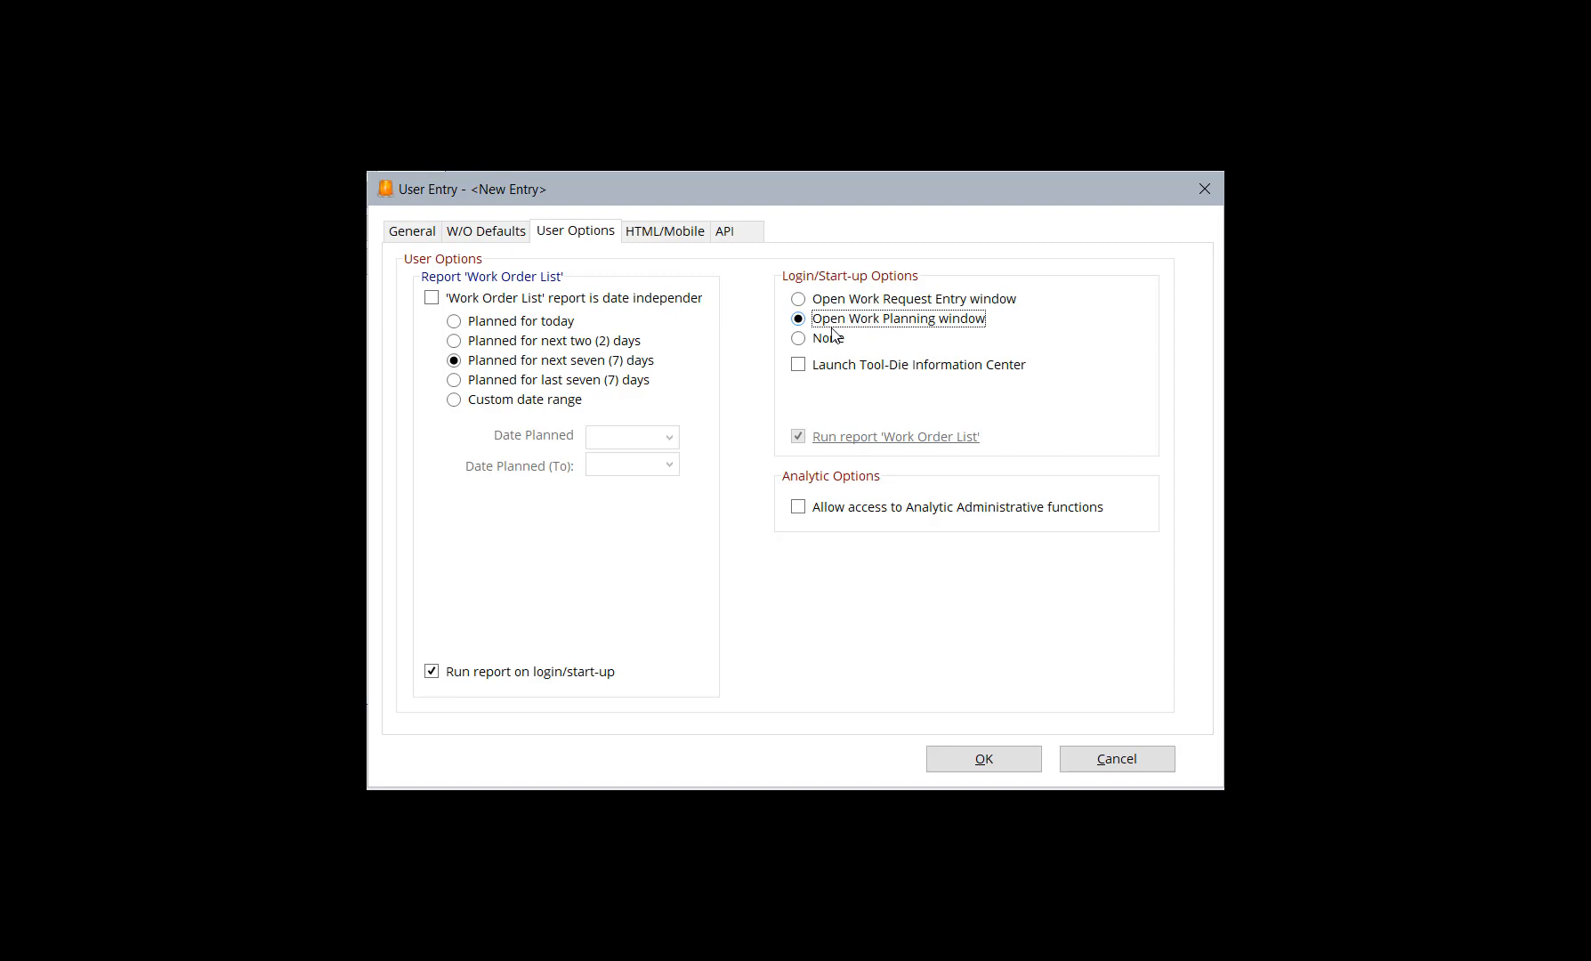
click(823, 341)
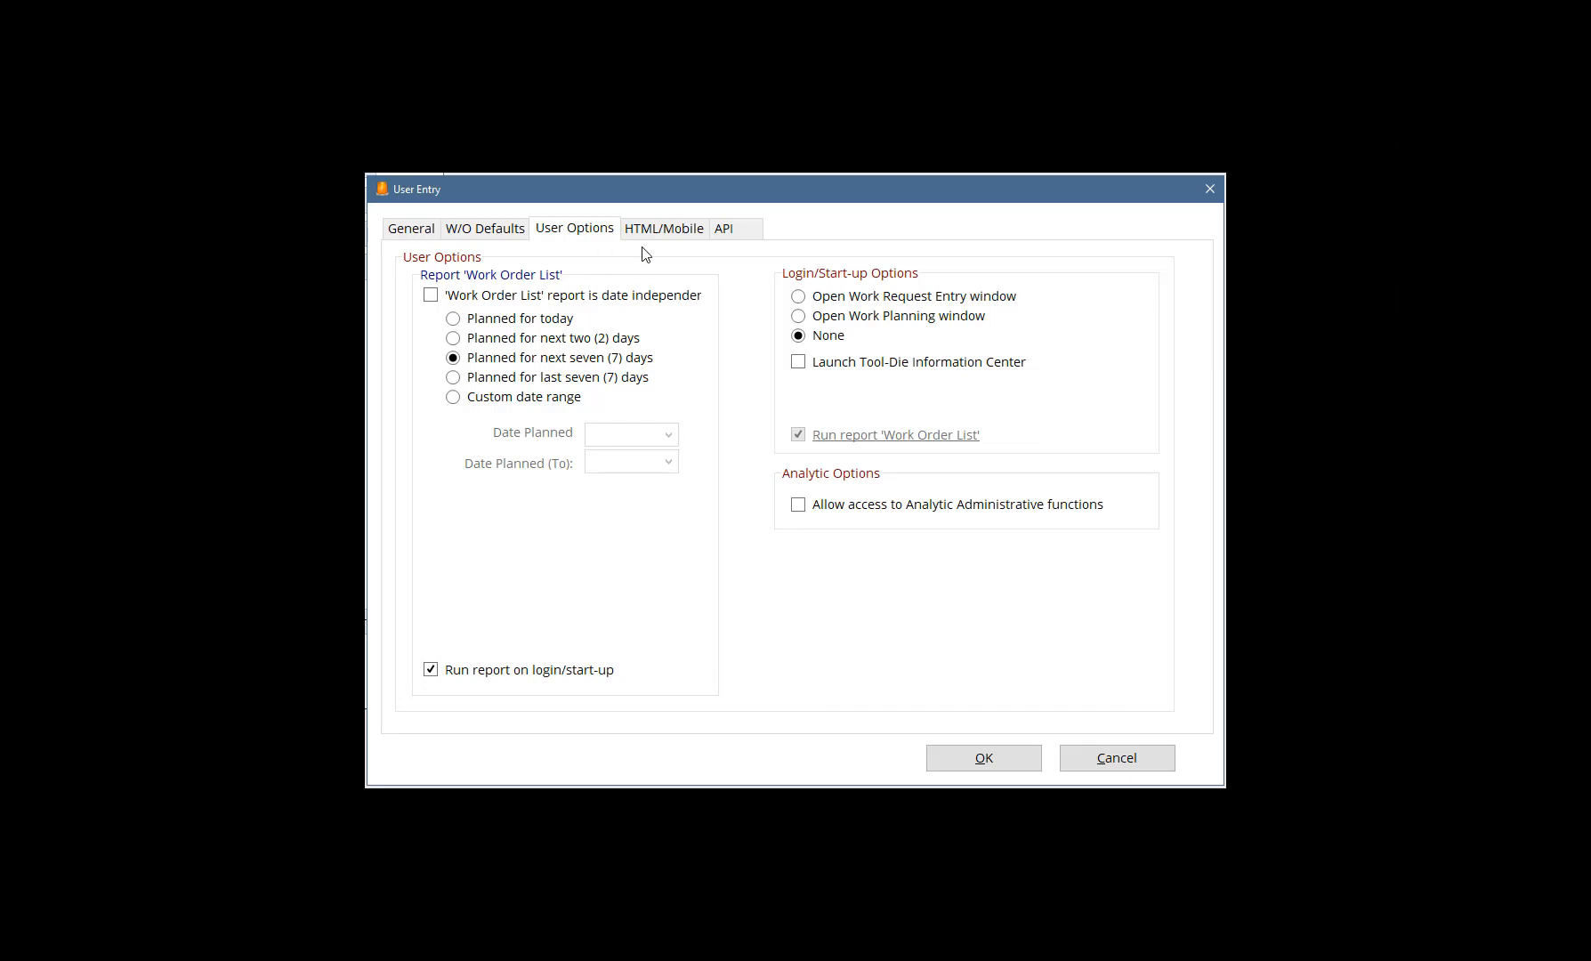
Enable the user as a mobile user and try to assign the DLWEB mobile user group
click(668, 233)
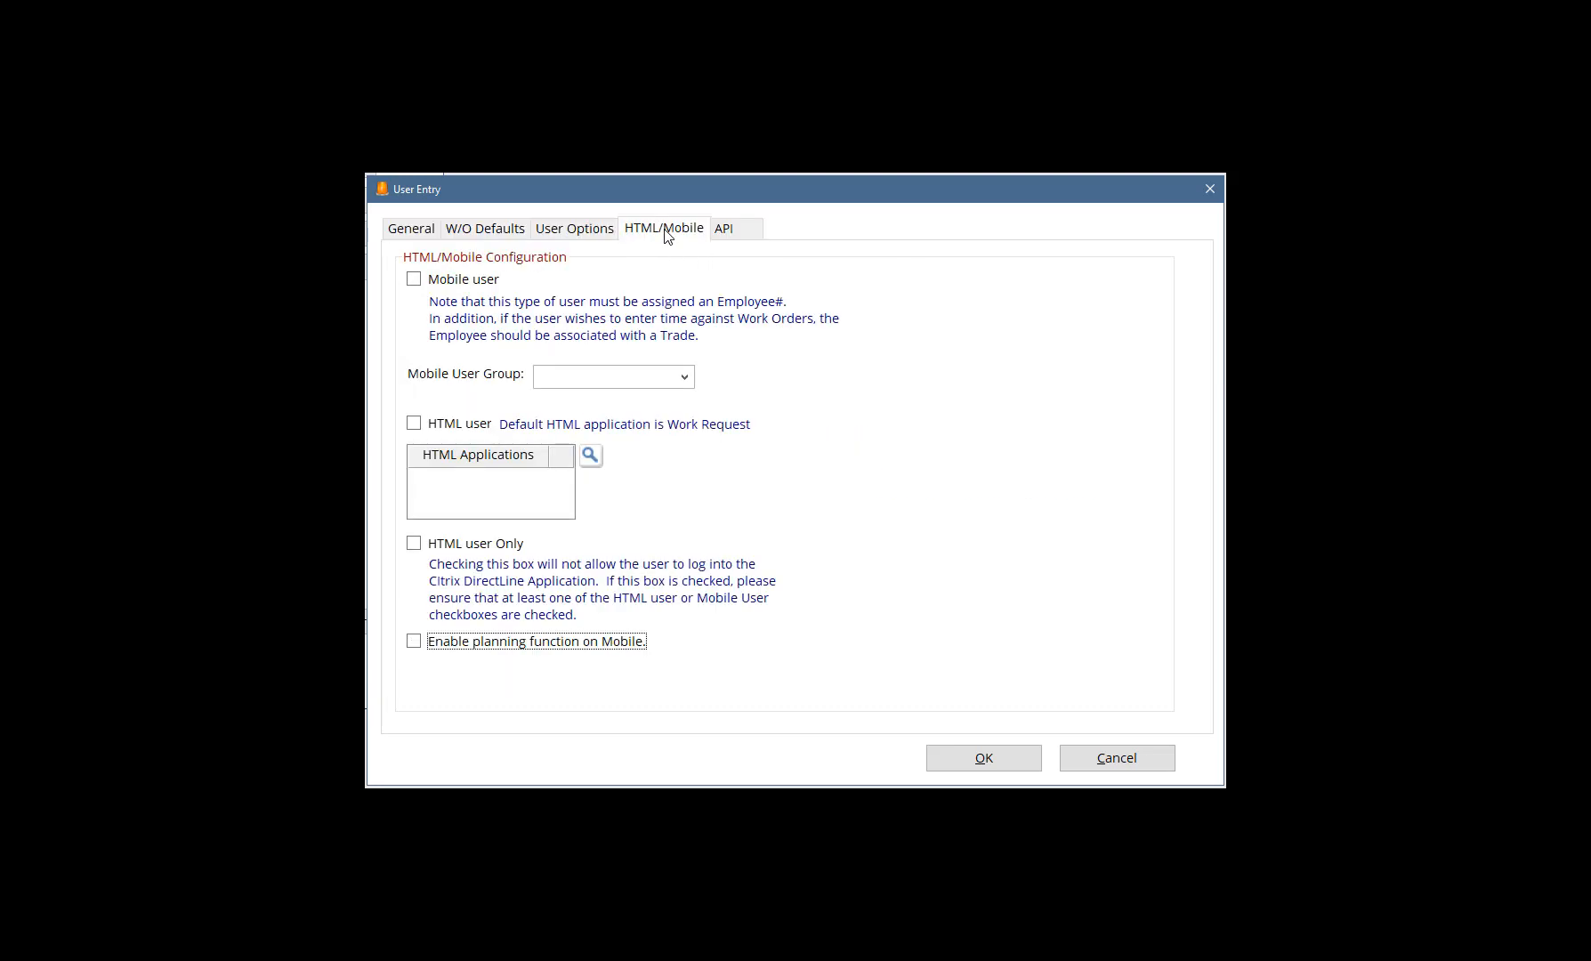
click(412, 282)
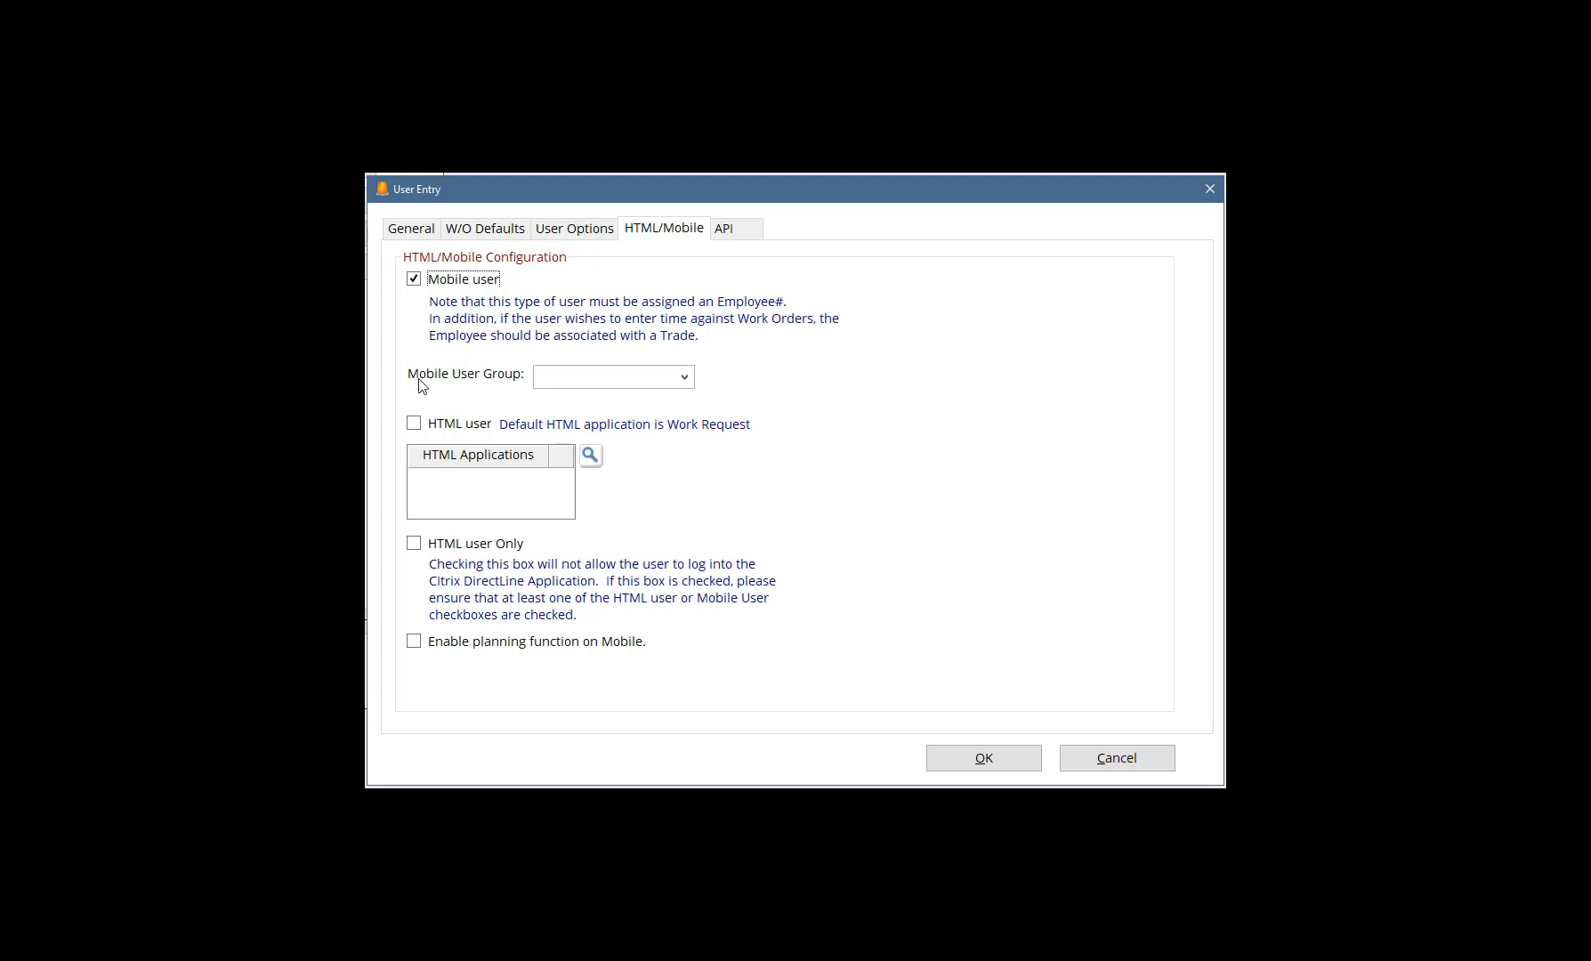
click(685, 377)
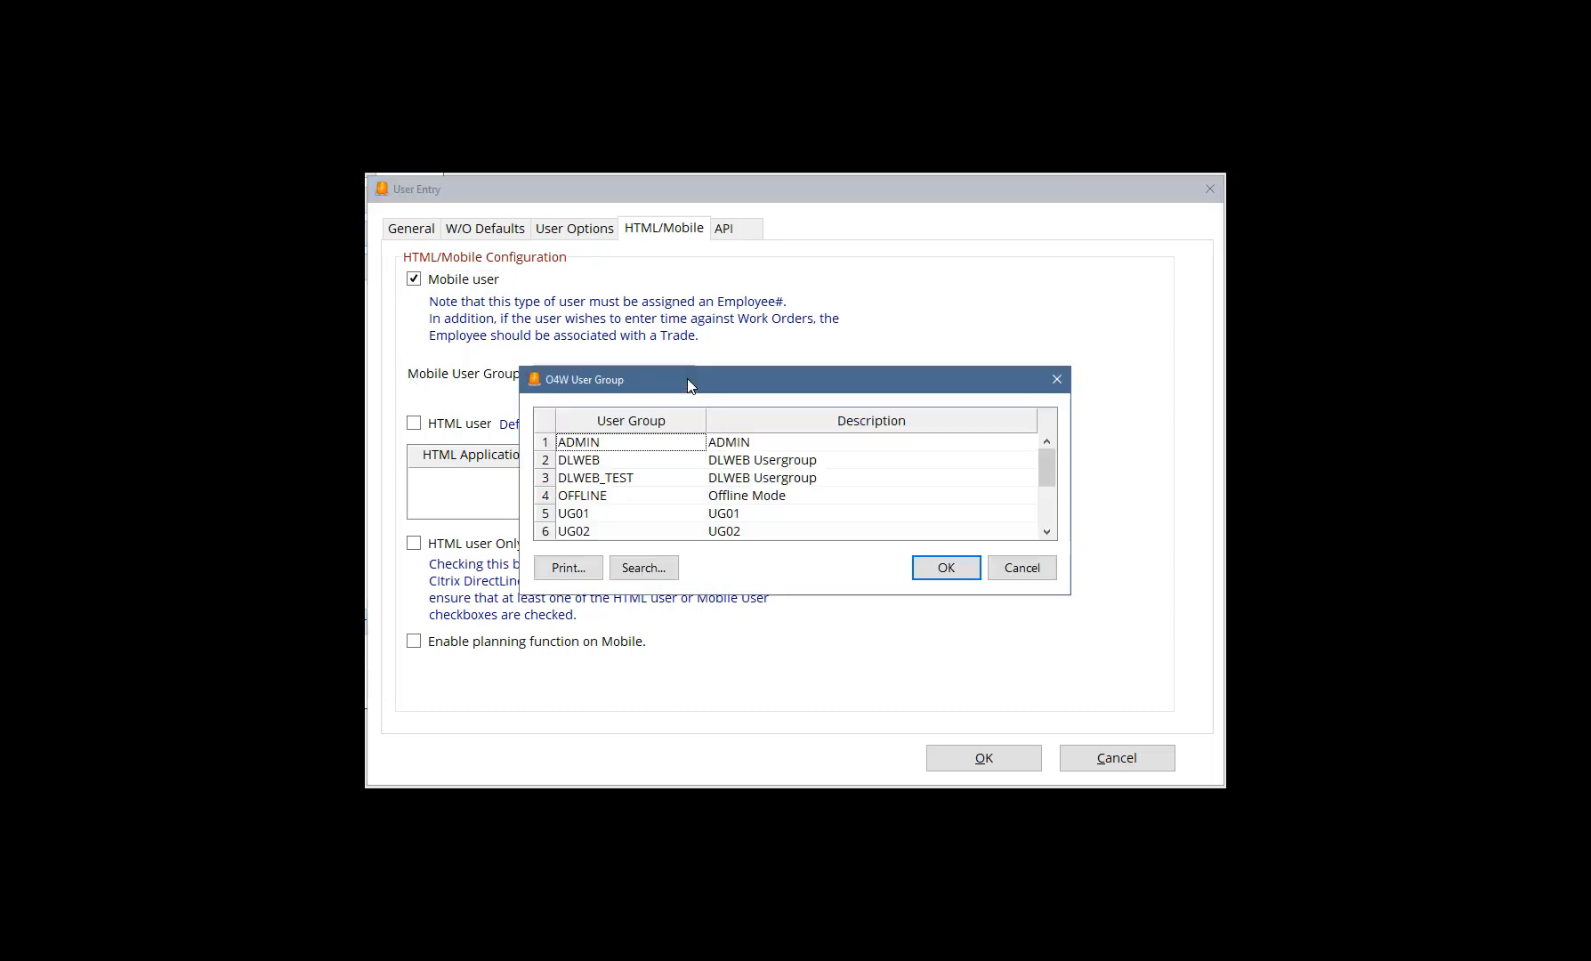
click(597, 461)
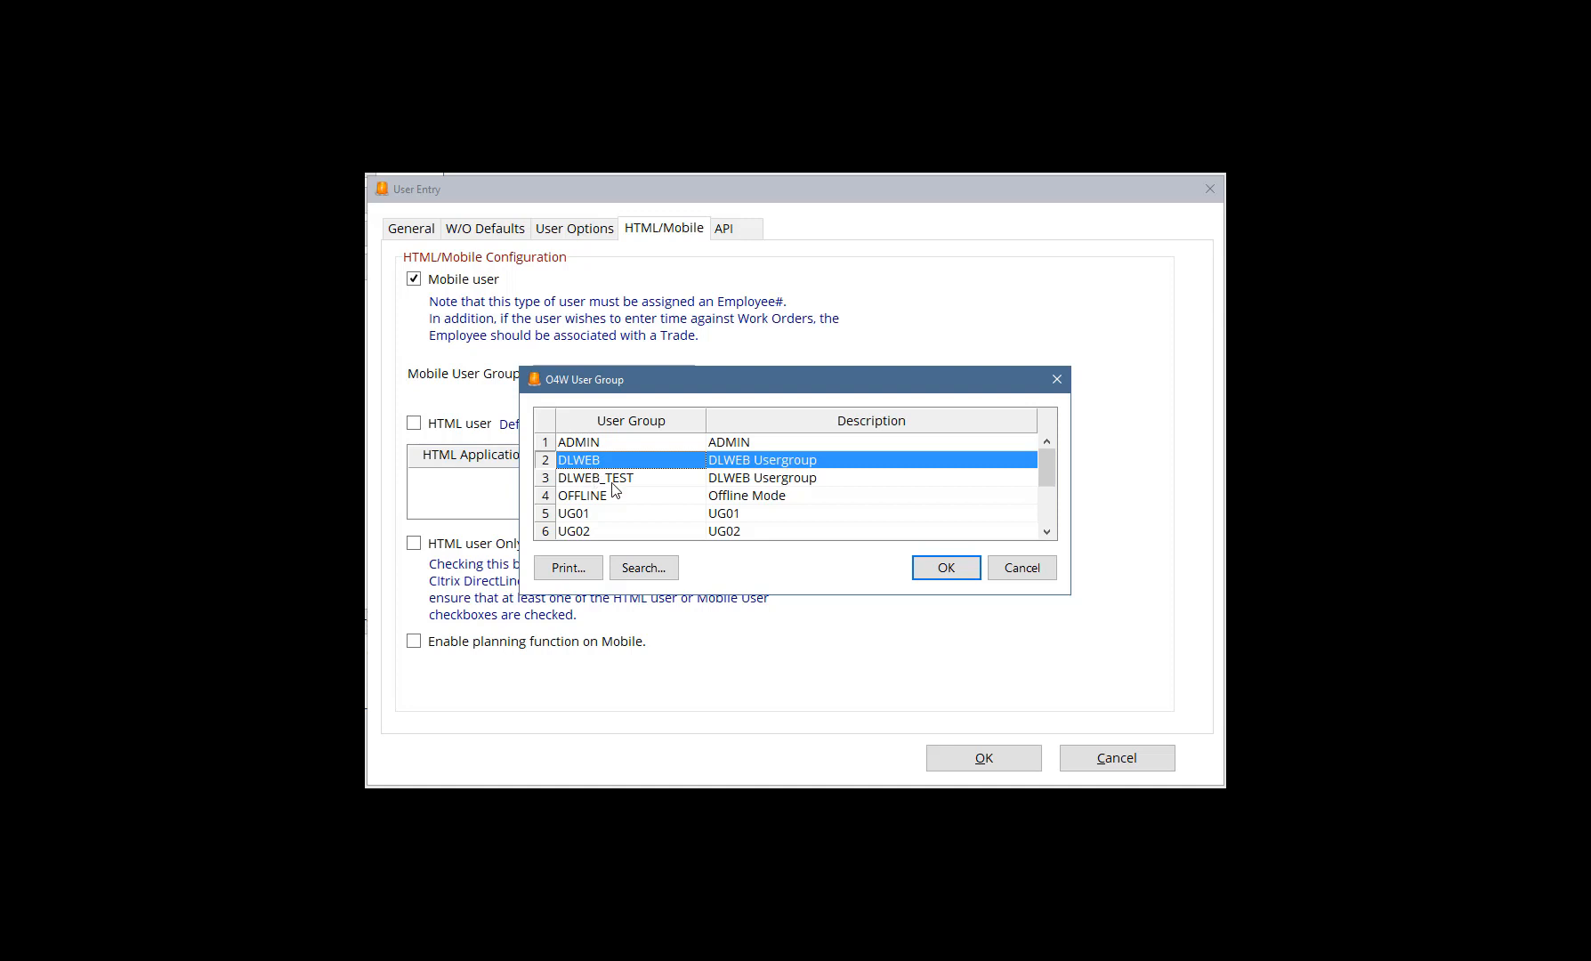
click(946, 569)
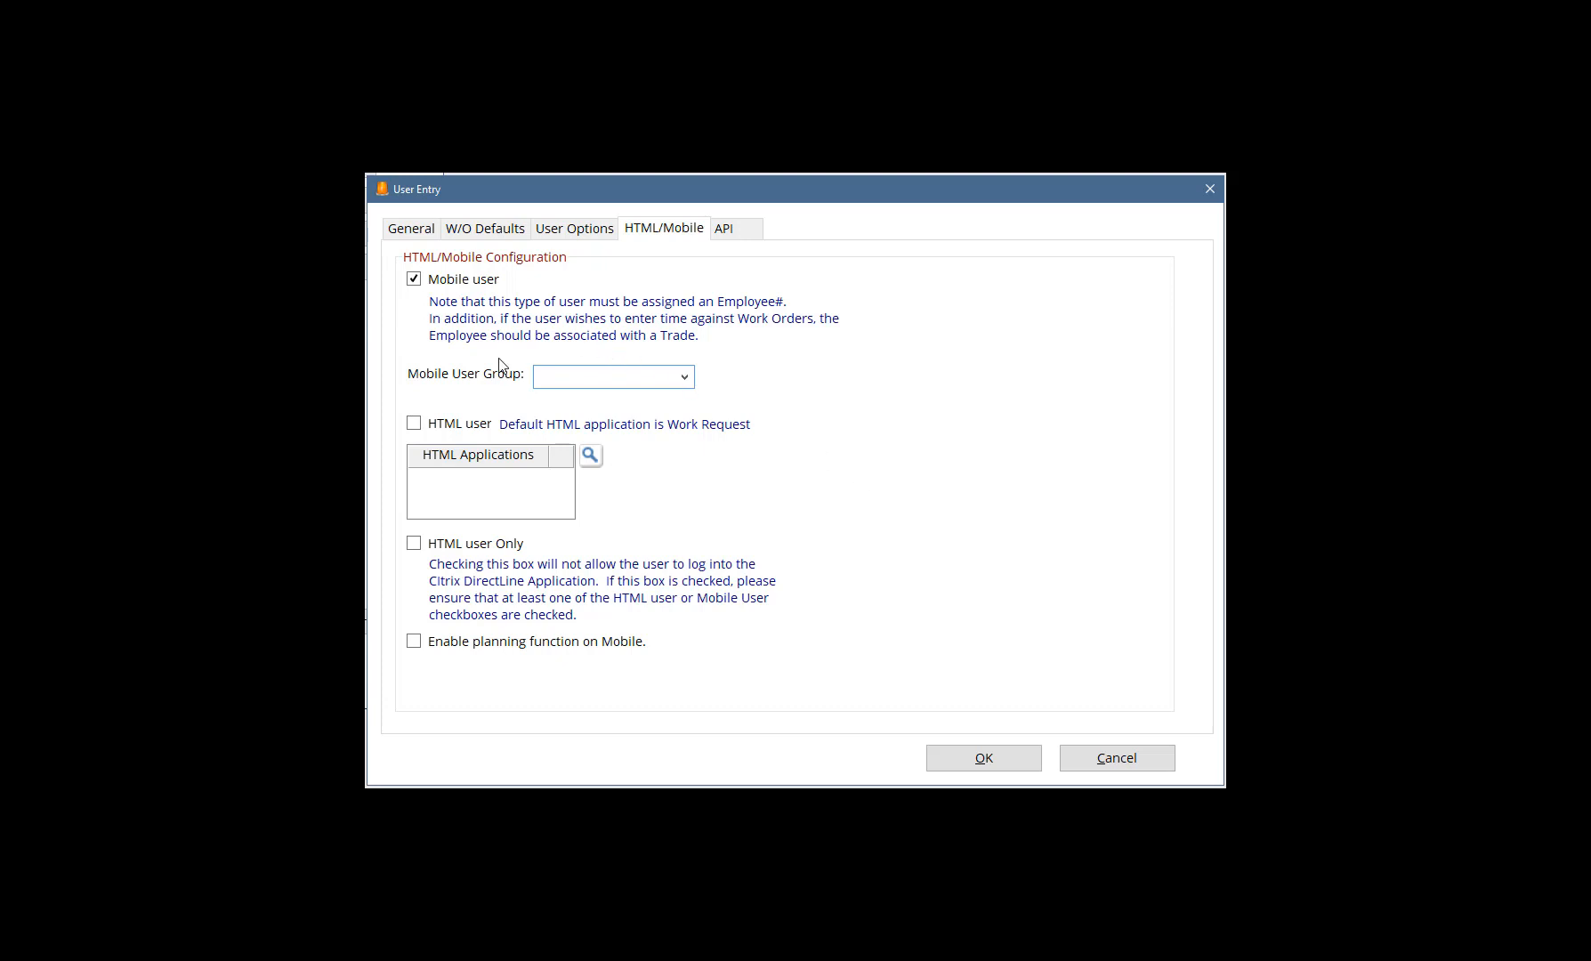
Make the user an HTML-only user with the WO application and enable the planning function on Mobile
click(414, 425)
click(415, 544)
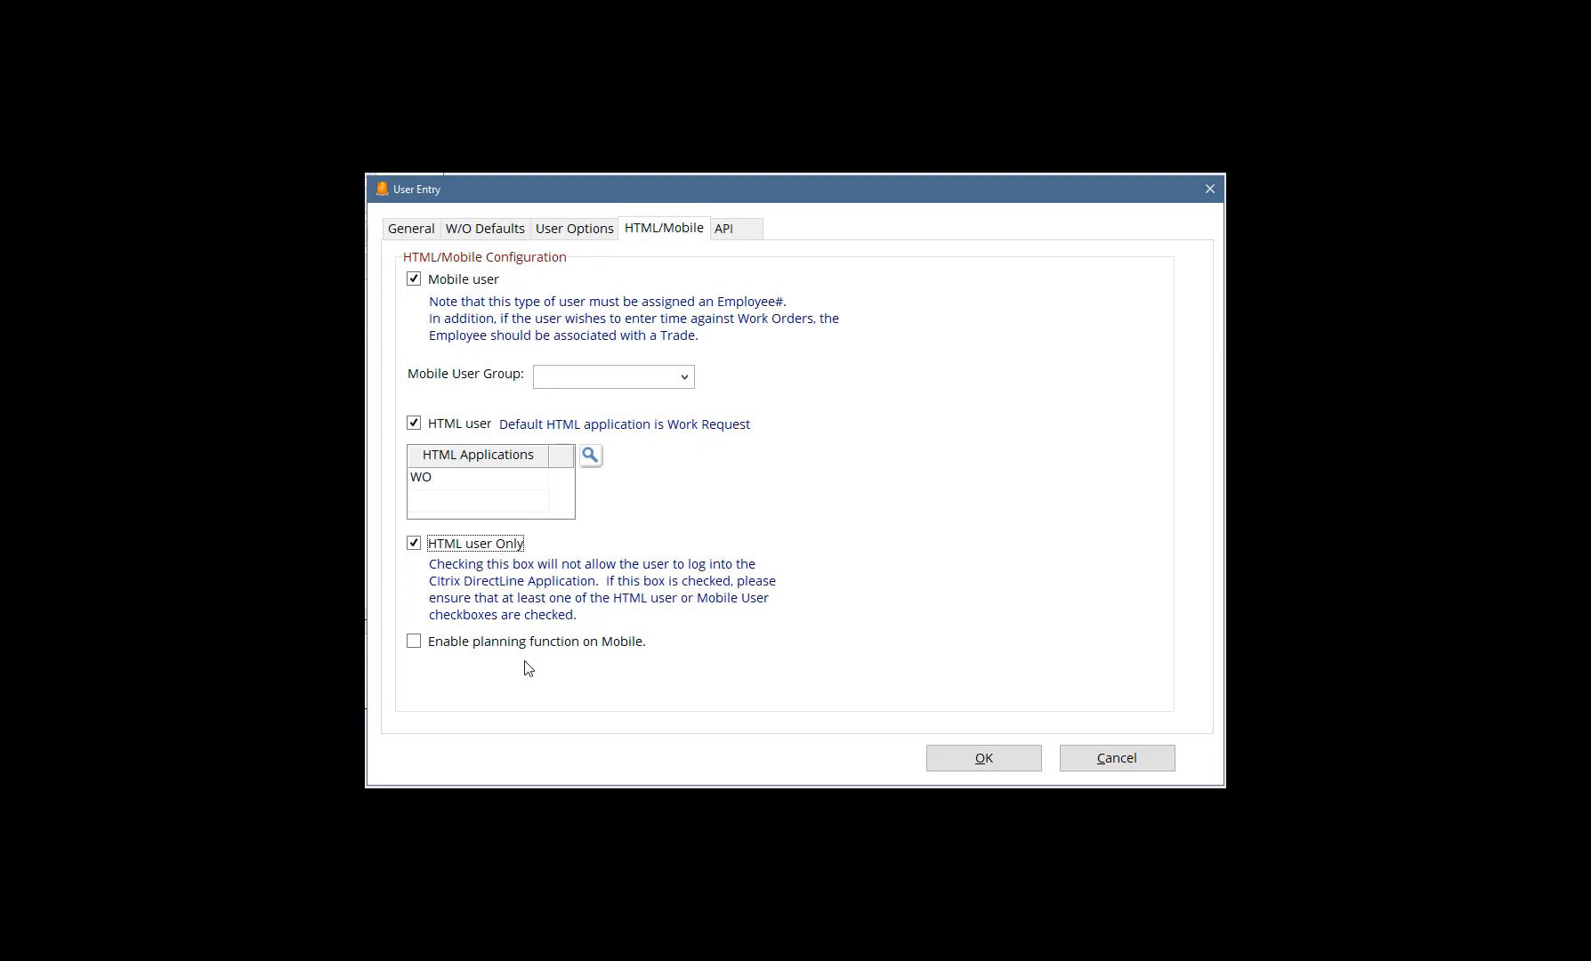
click(464, 648)
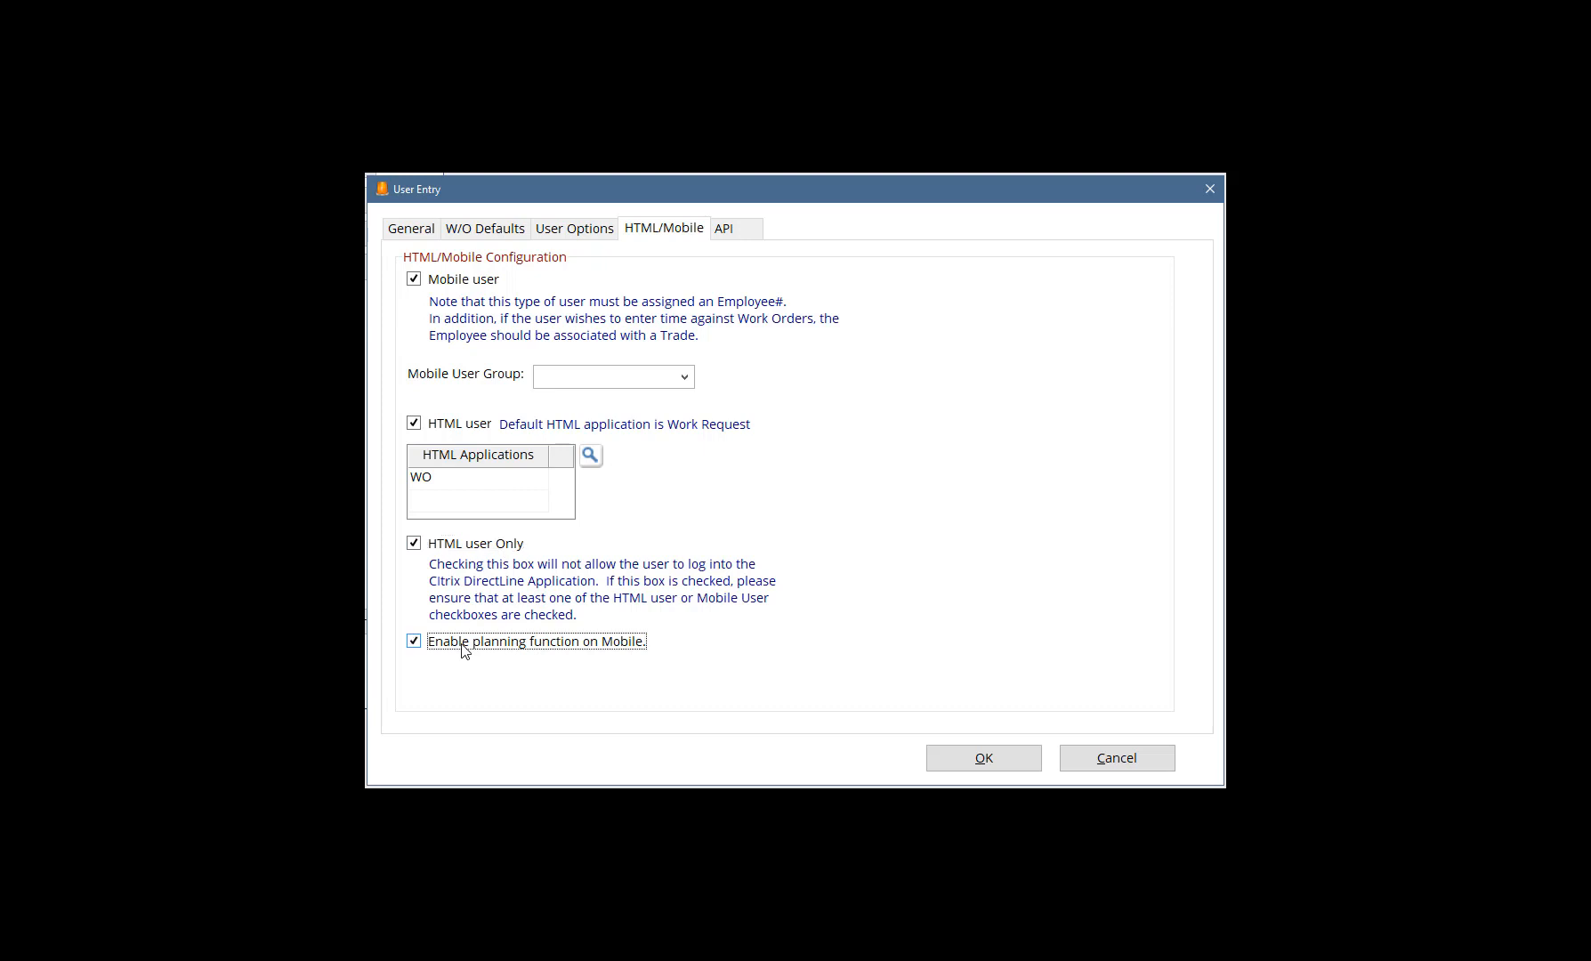